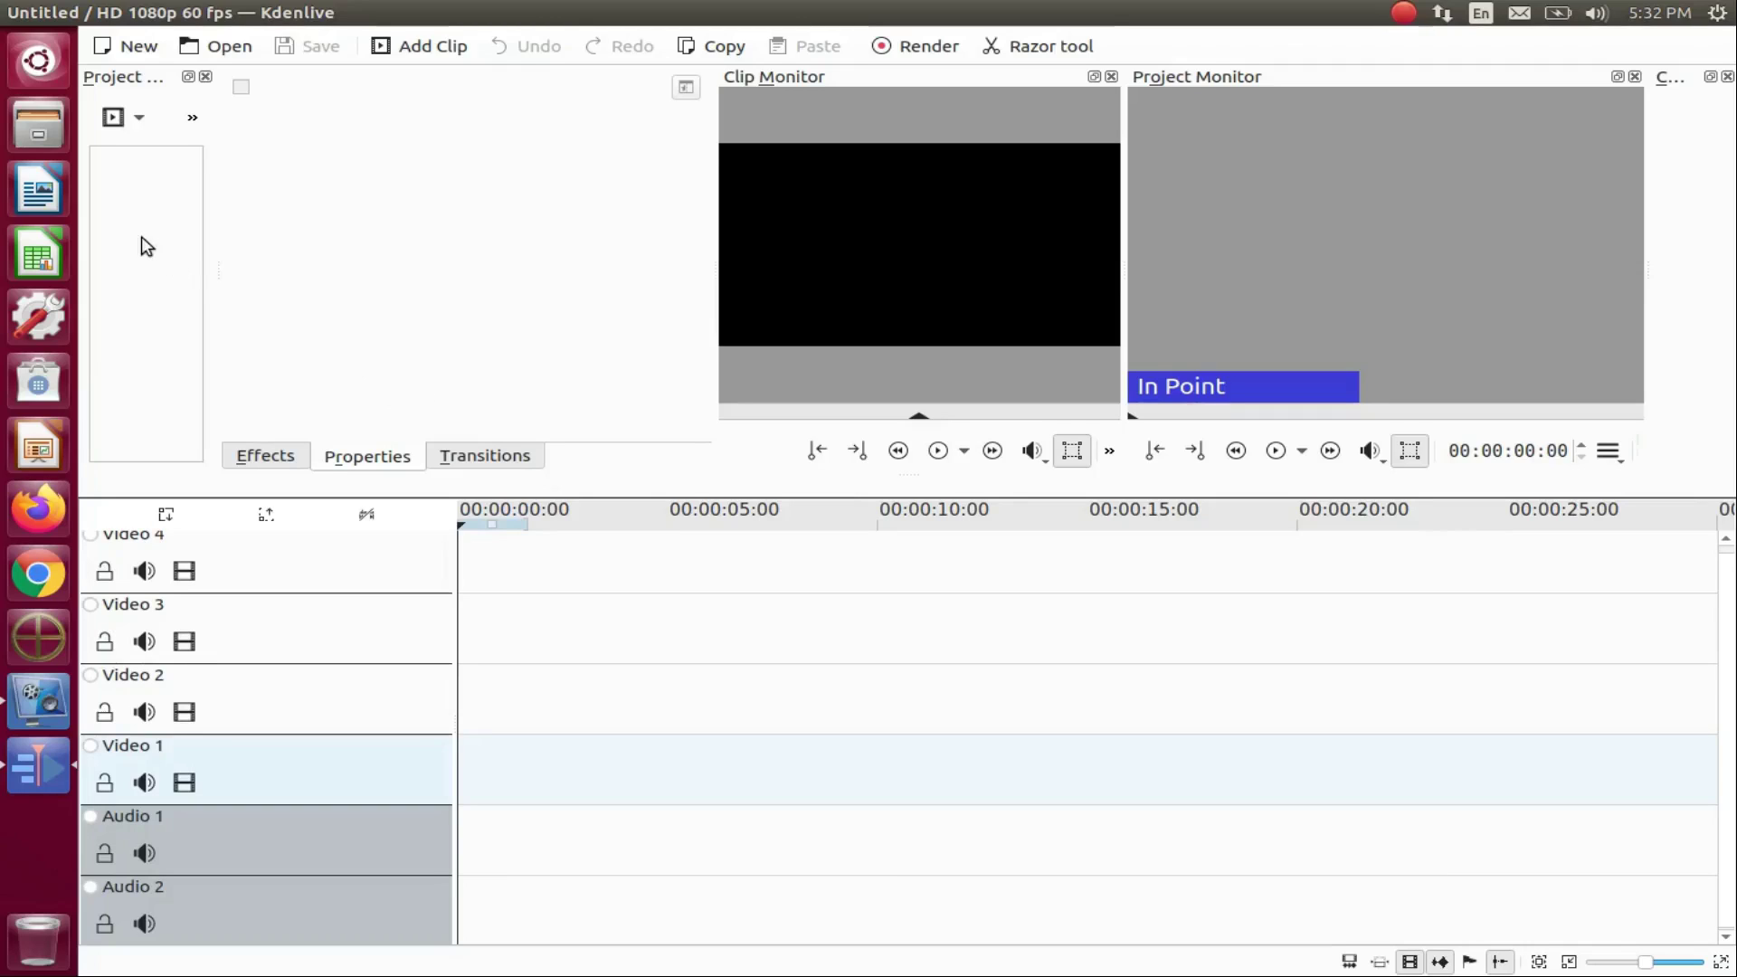
Step: Add a Title Clip and place a text item reading This is Redfeather / From / @ Grep Haxs .com
left_click(140, 121)
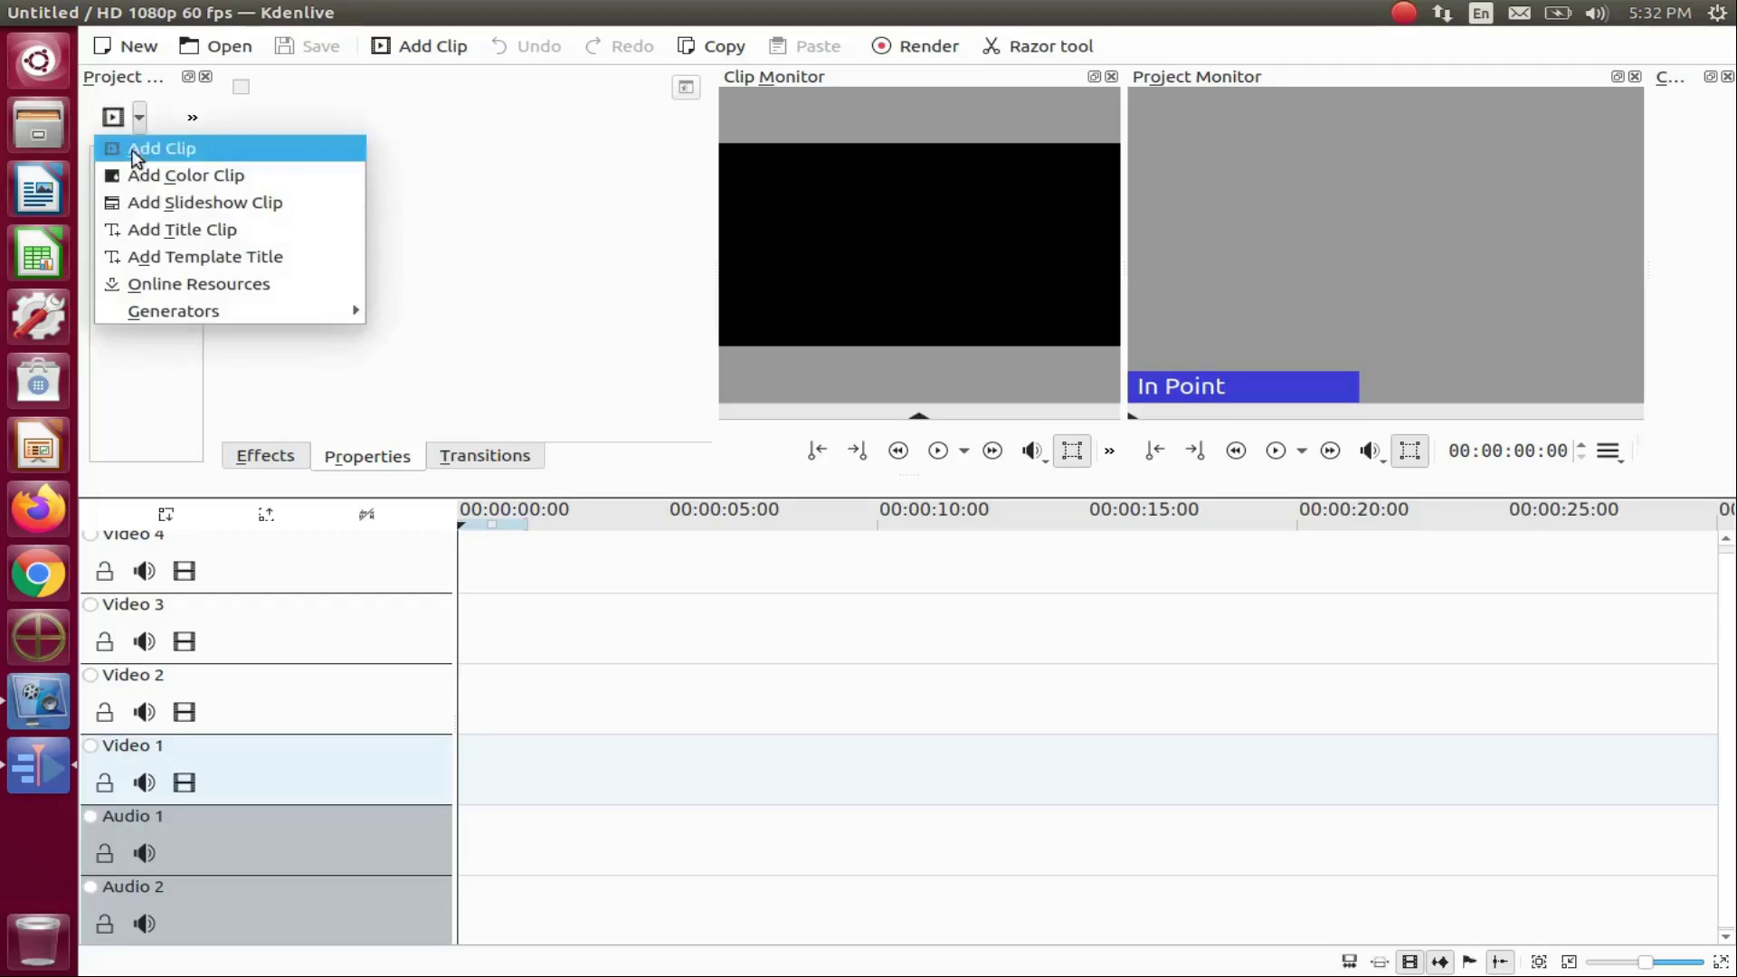
left_click(142, 231)
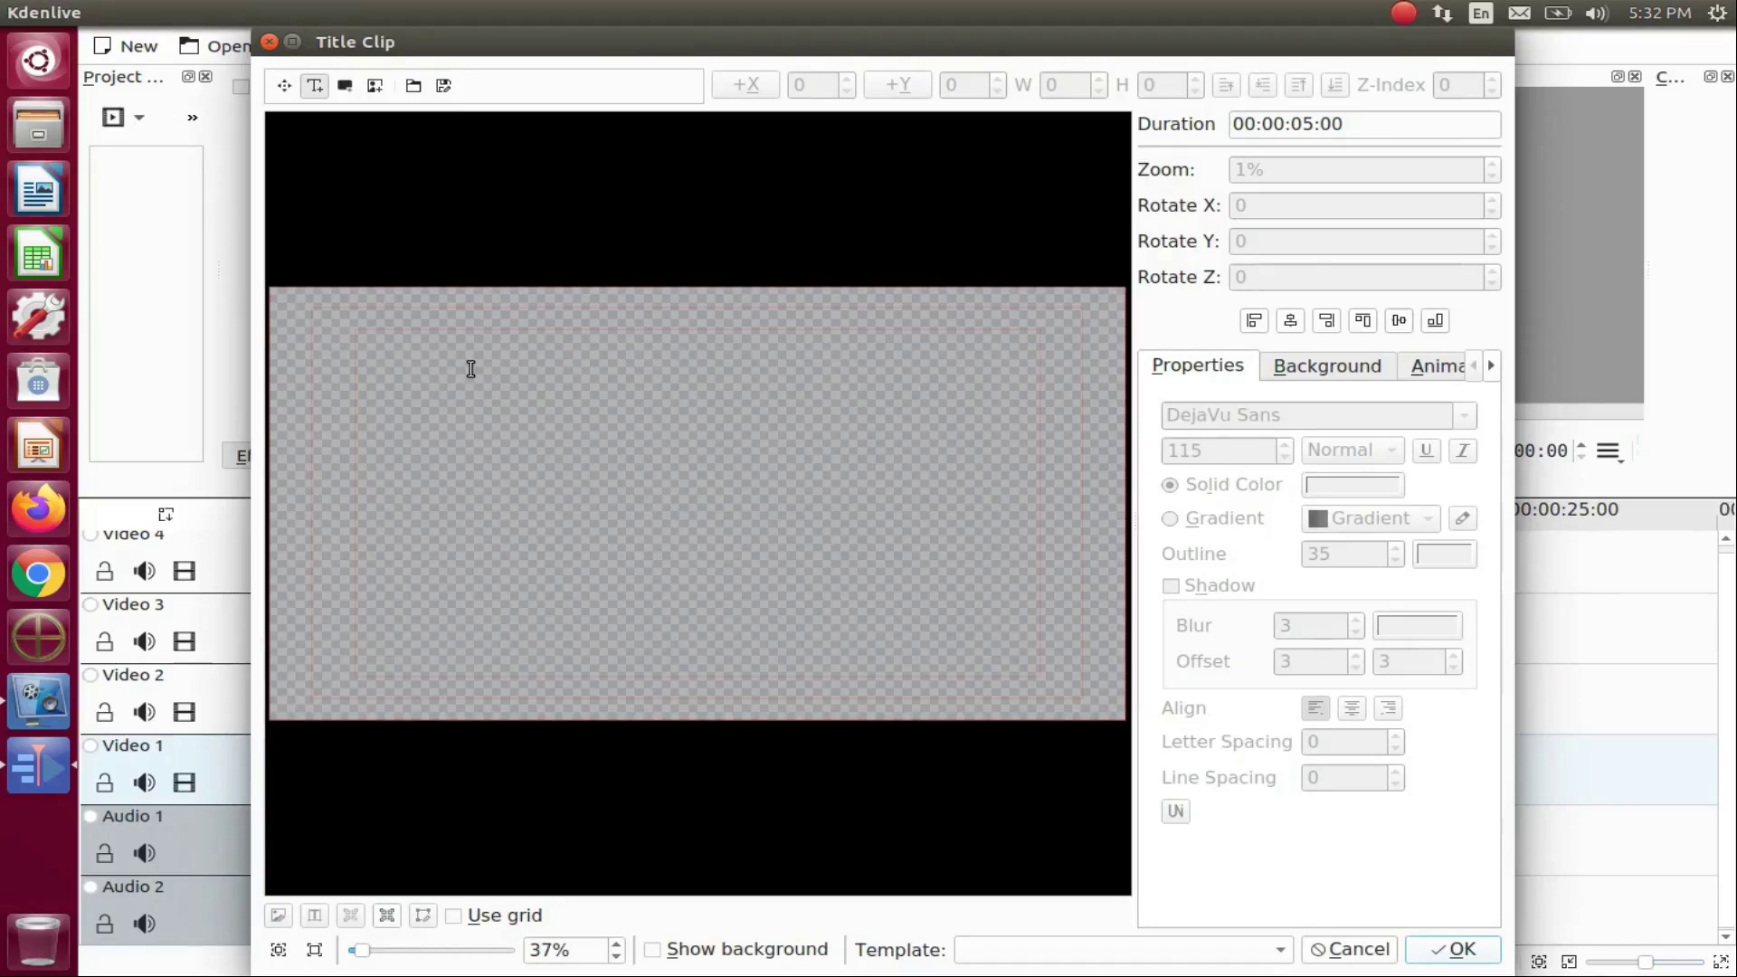
left_click(471, 370)
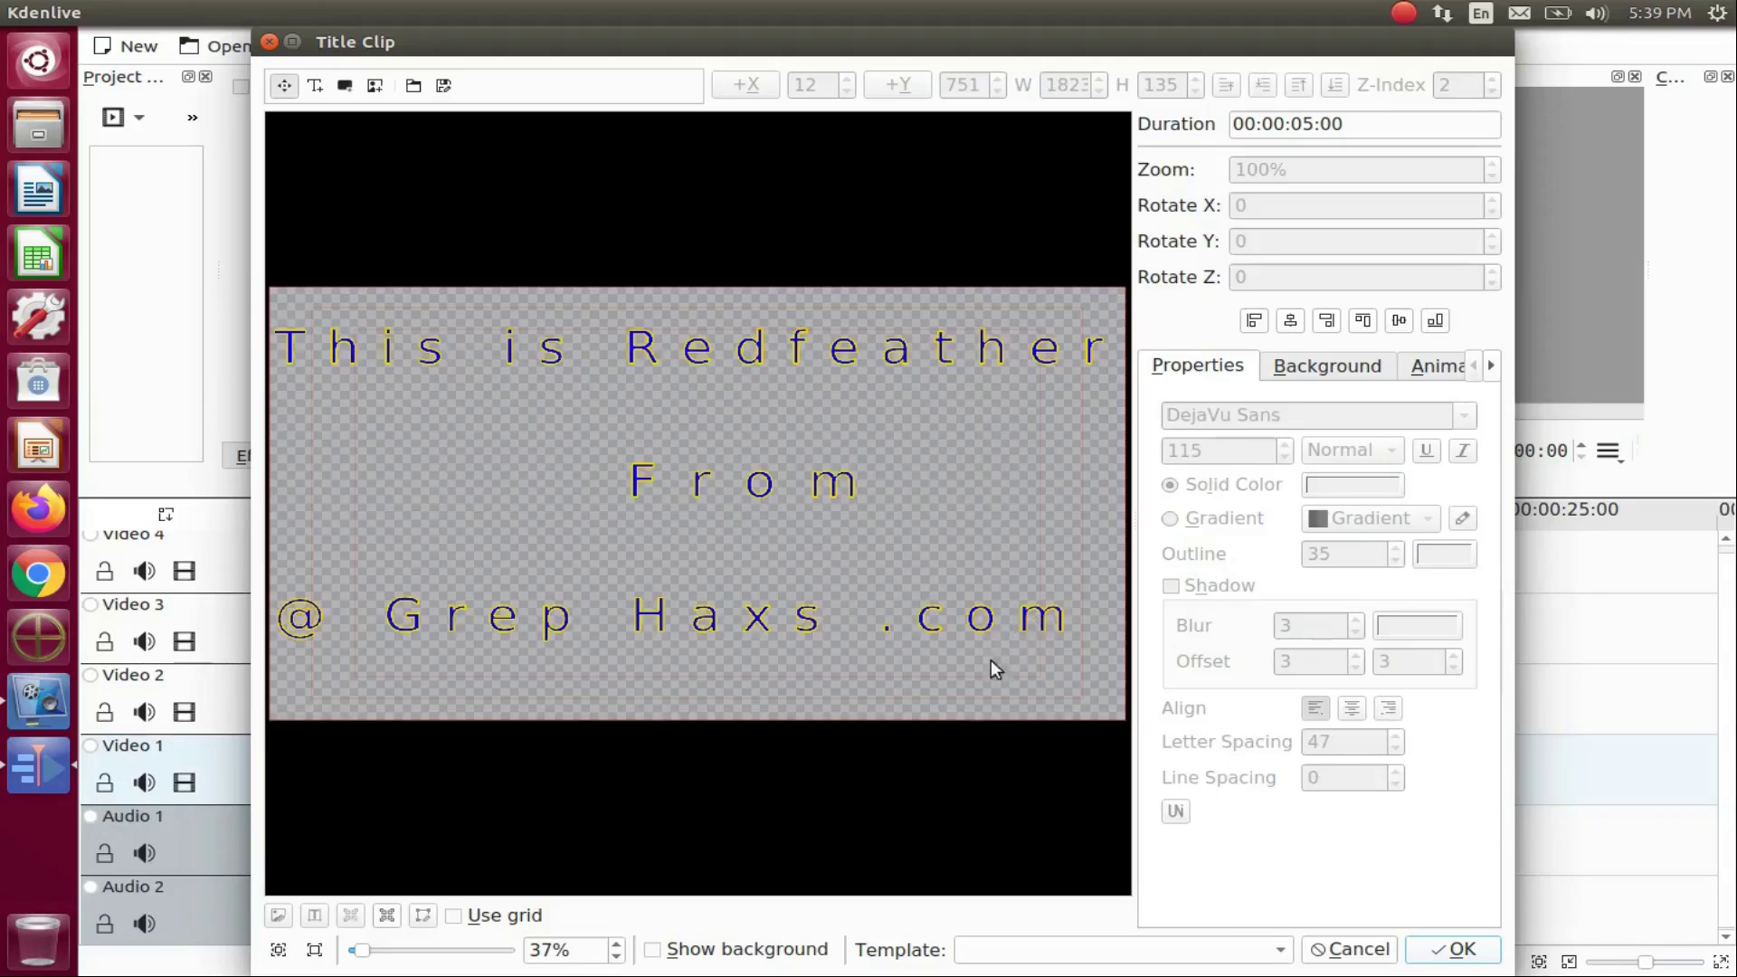
Step: Set the animation end, then a start position of +Y -1080, +X 0 above the frame, and save the title
left_click(1445, 372)
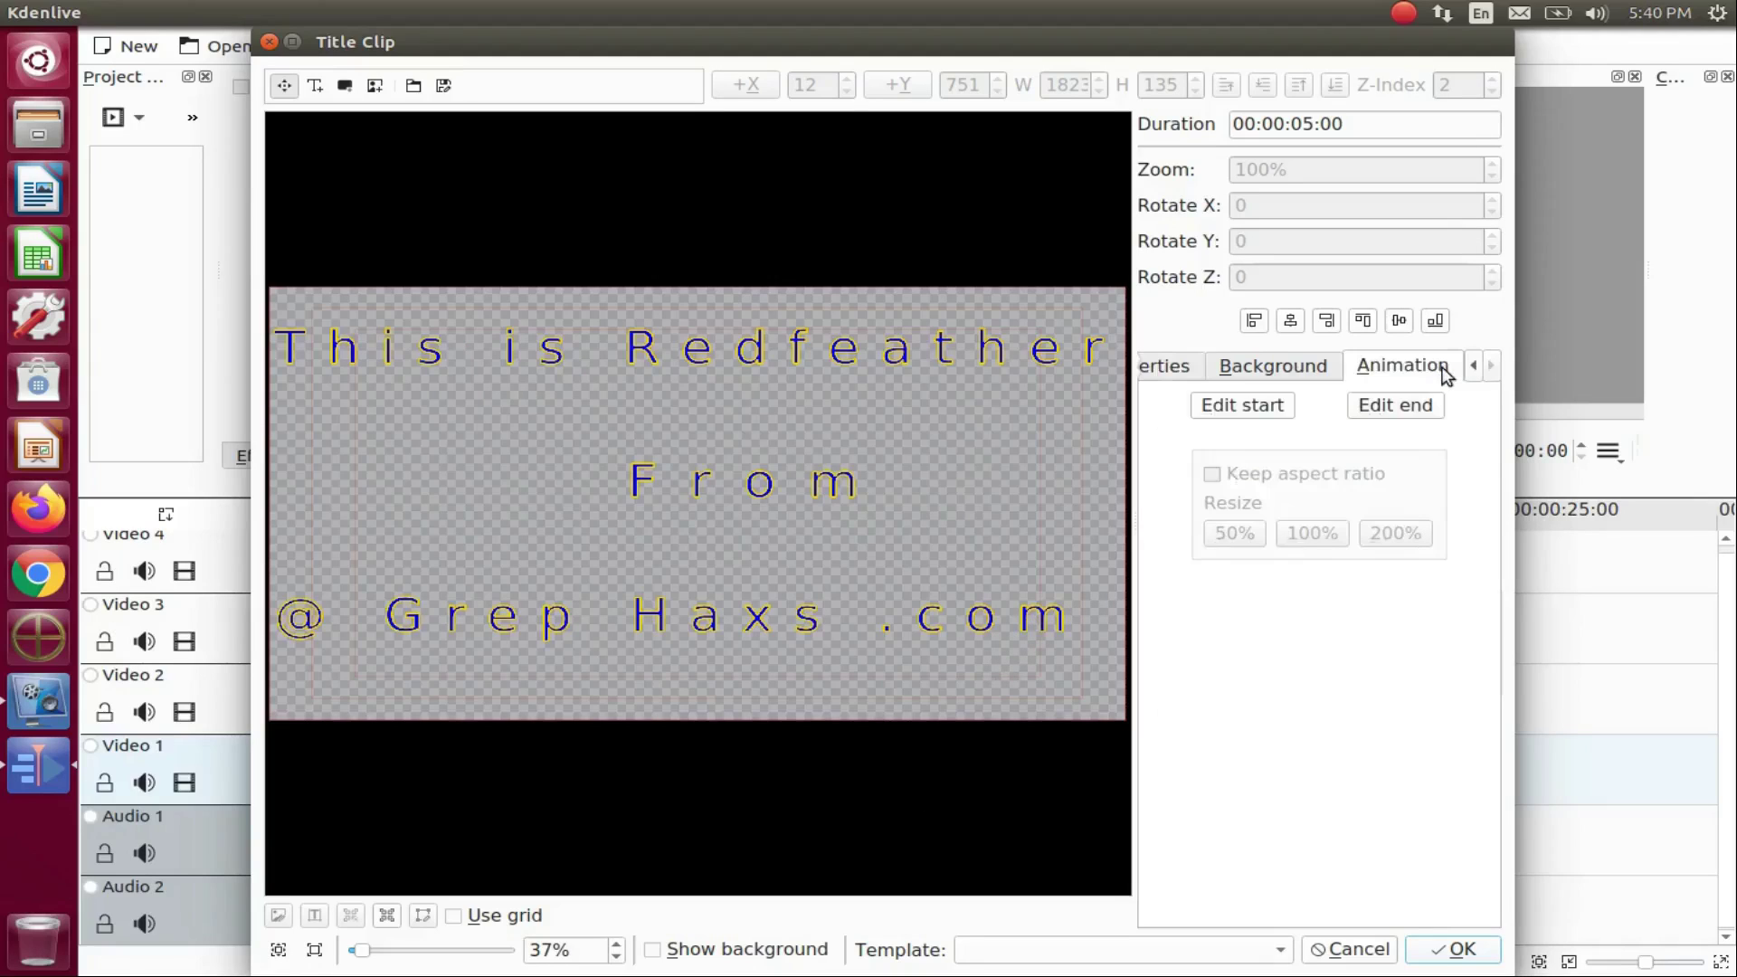
left_click(1387, 407)
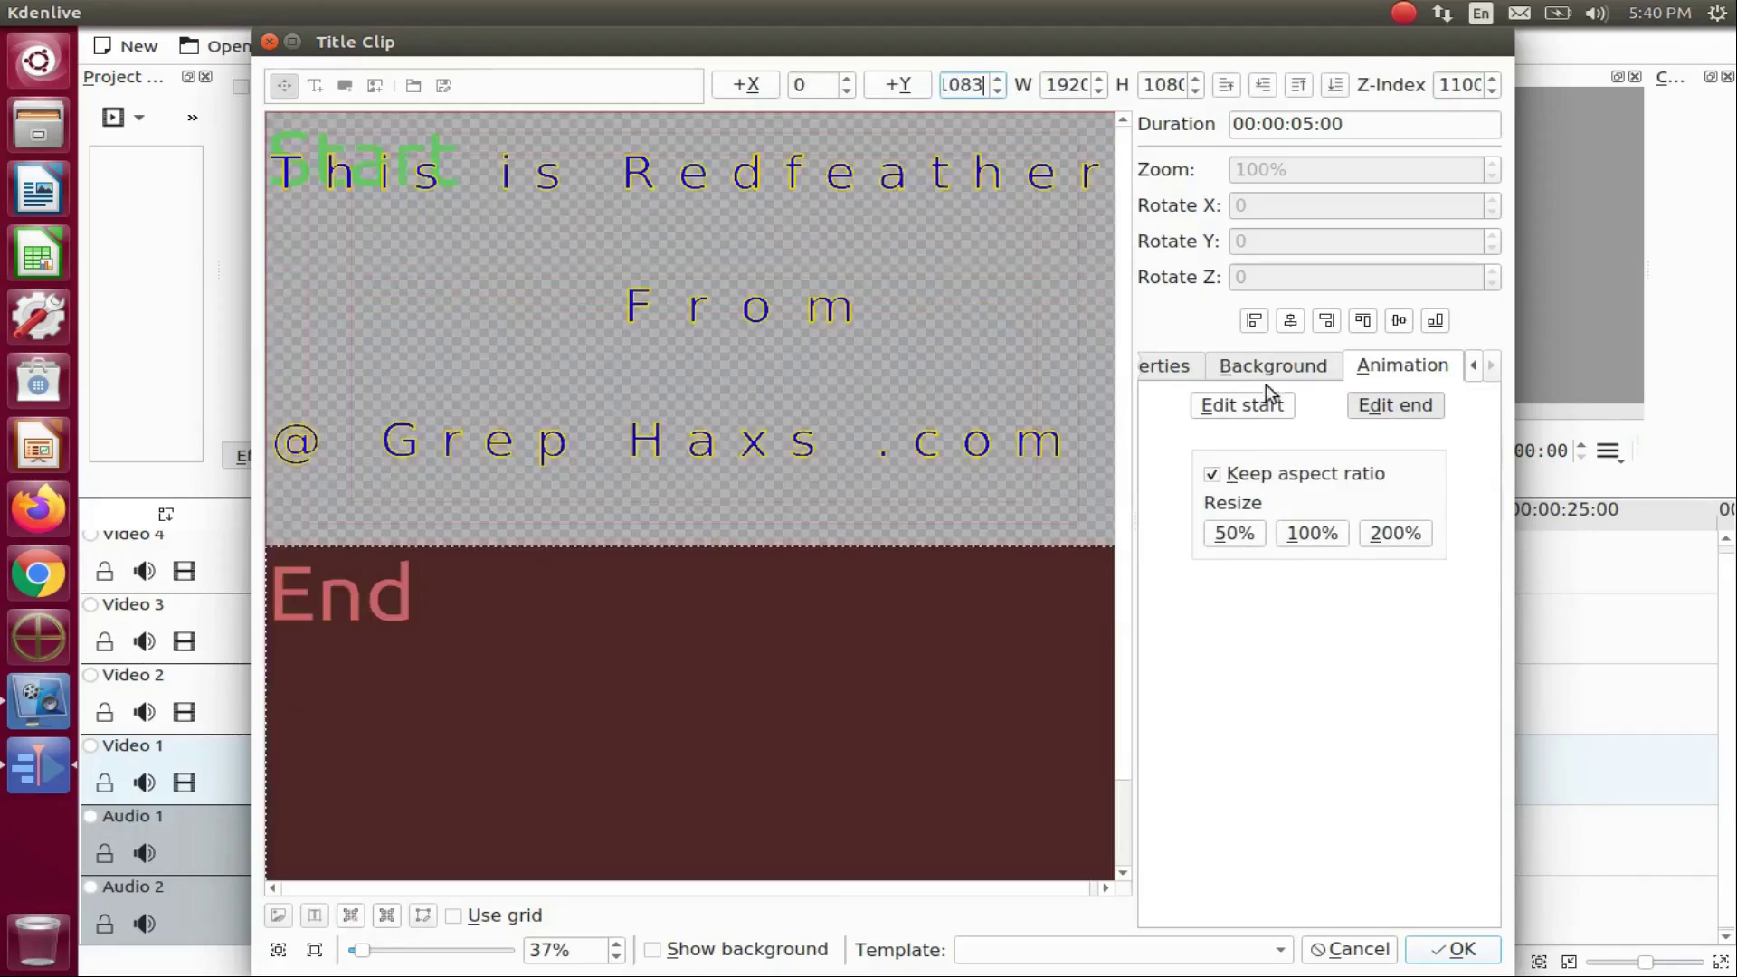
left_click(1260, 404)
type("108")
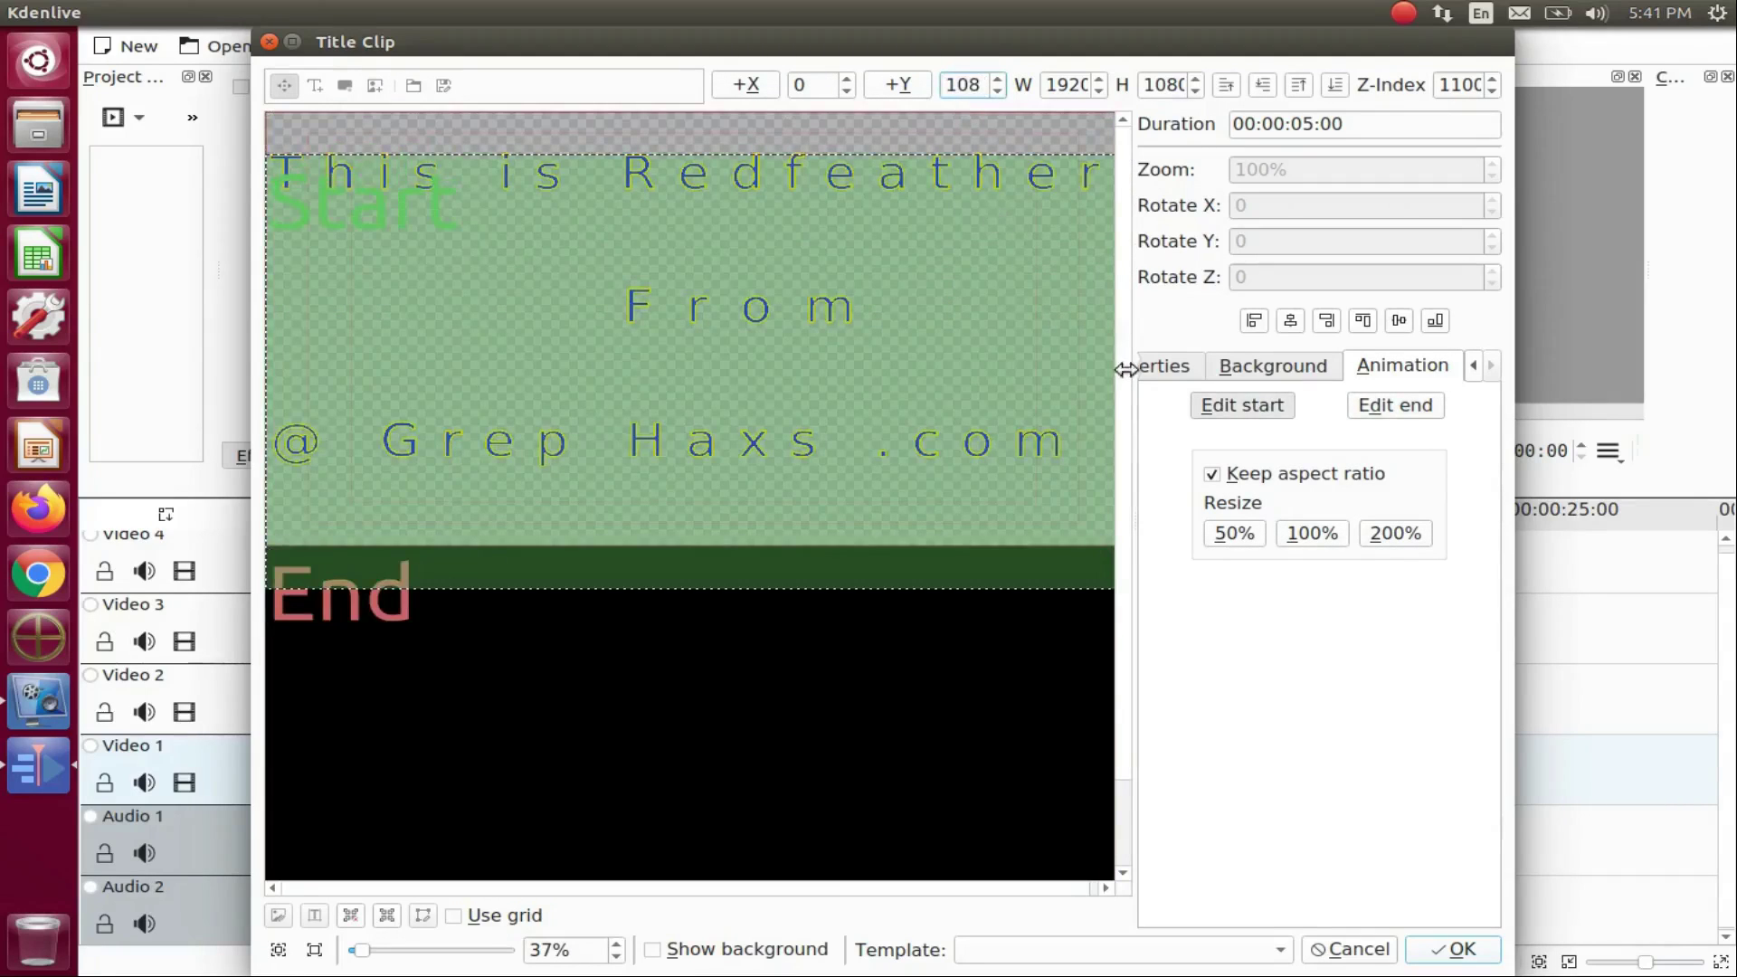
left_click_drag(805, 383, 720, 262)
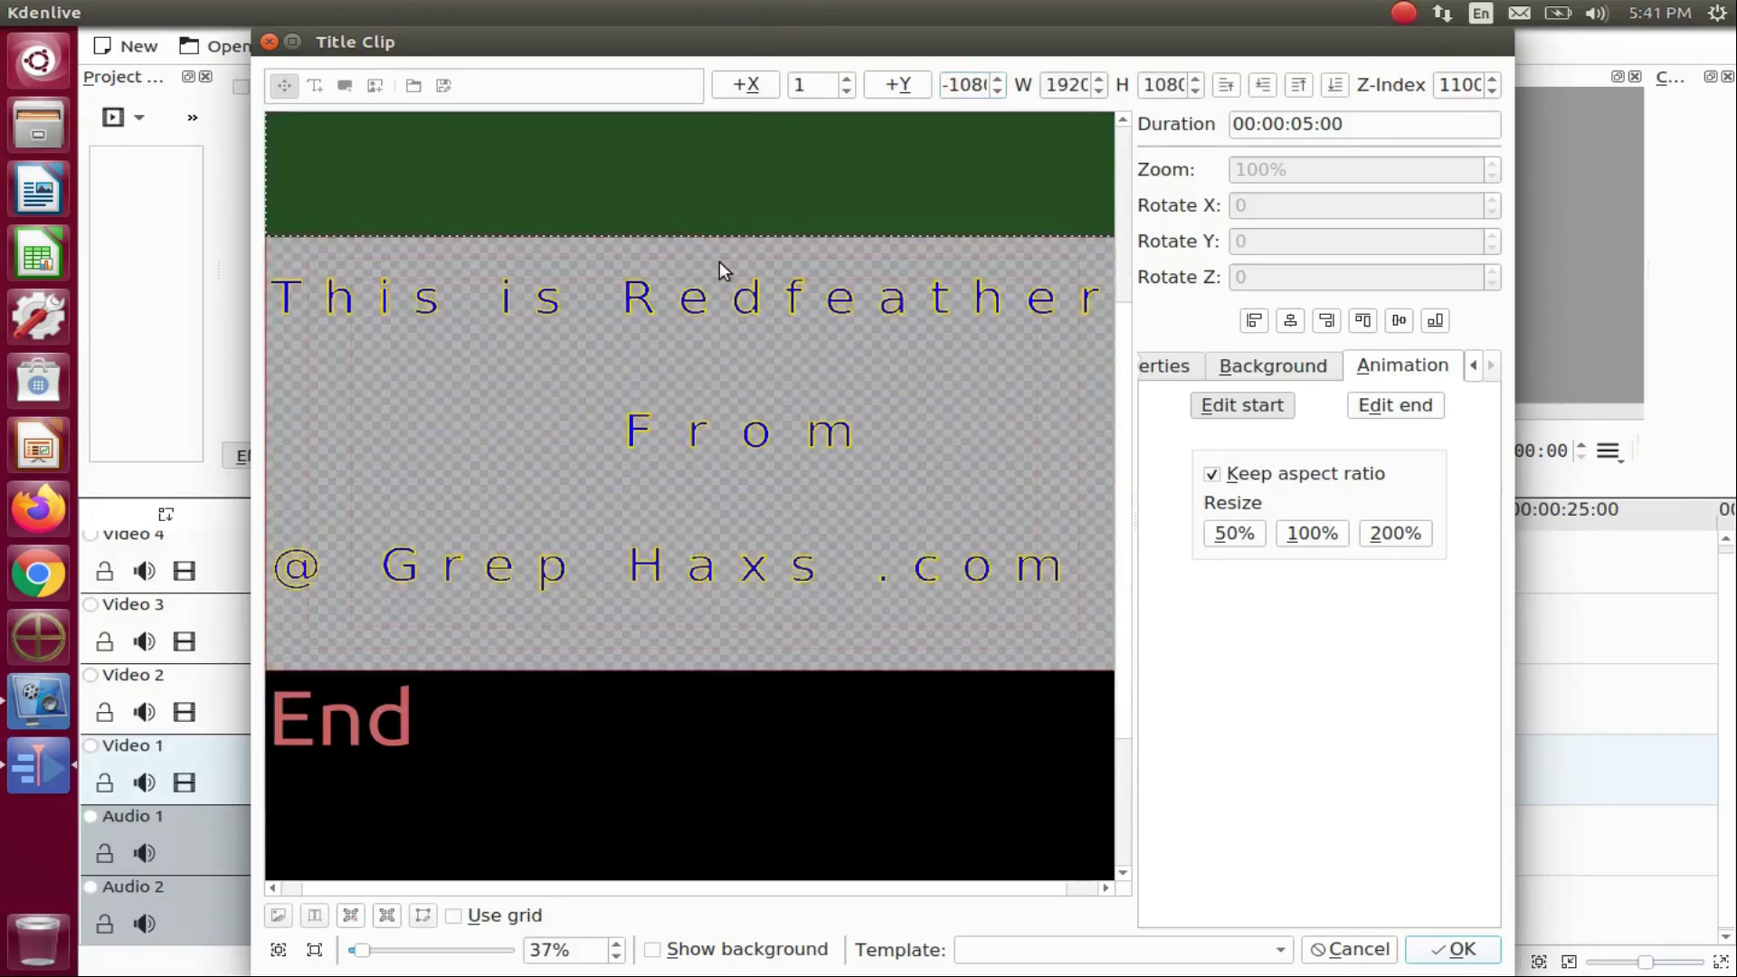
left_click(806, 84)
double_click(807, 84)
type("0")
left_click(1453, 950)
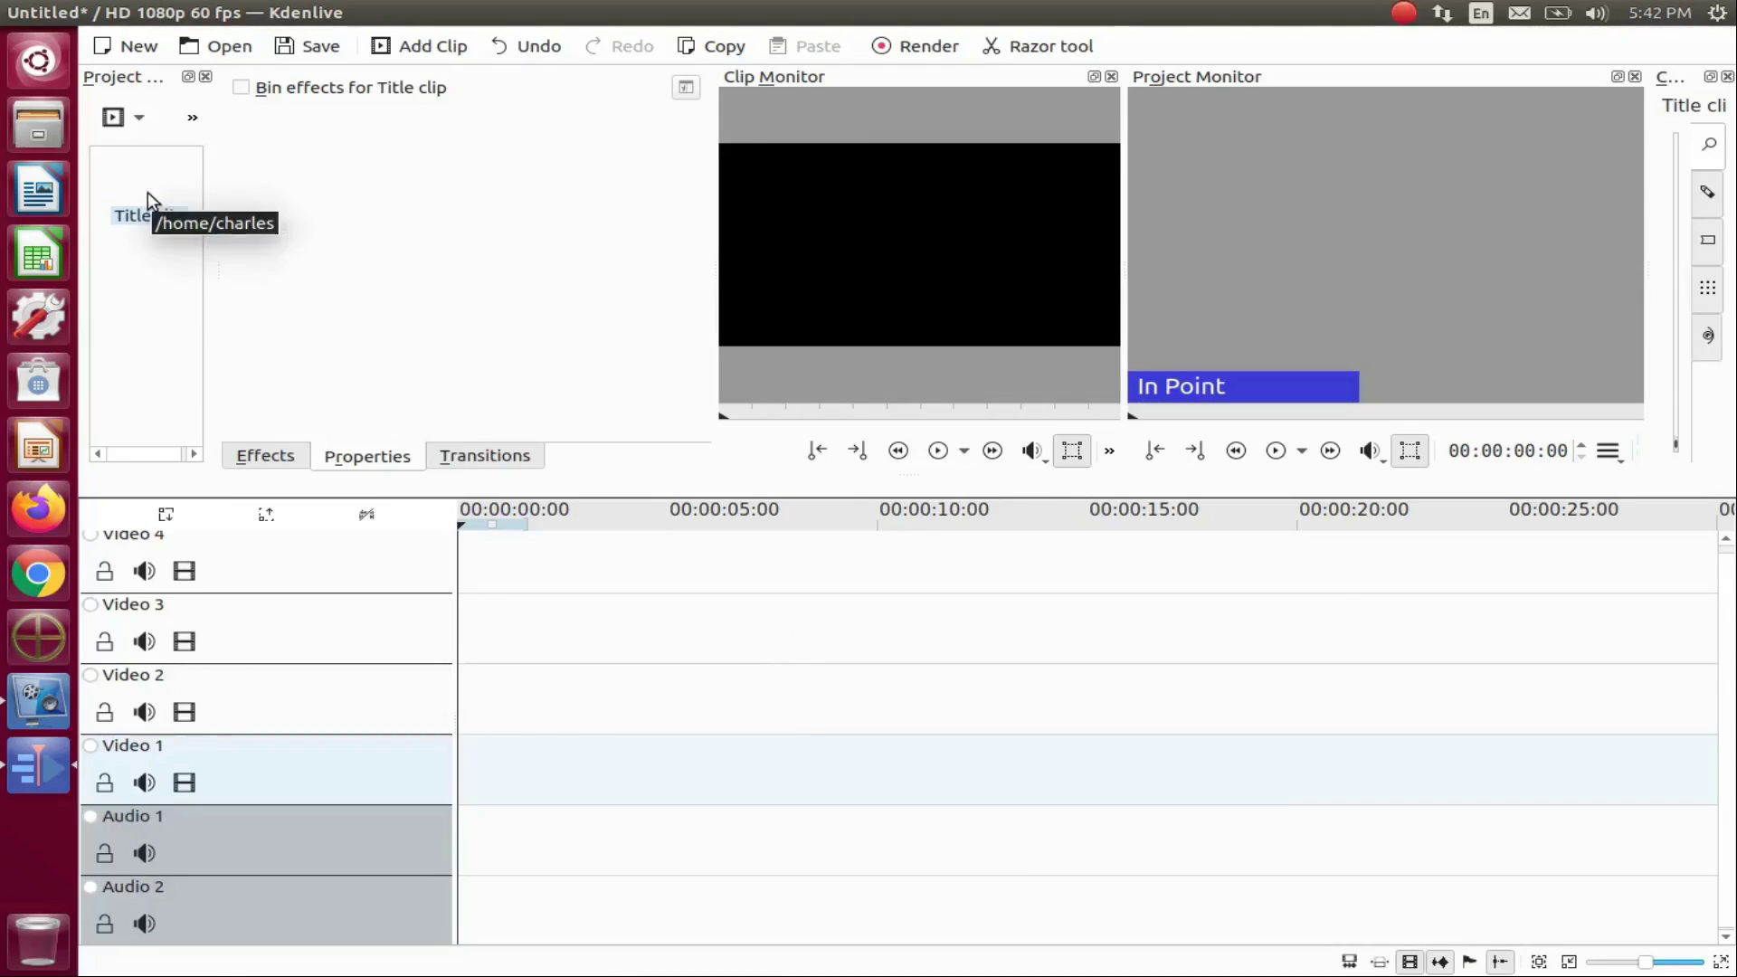
Step: Place the Title clip at the start of Video 3 and play the preview of its scrolling text
left_click_drag(148, 193, 501, 621)
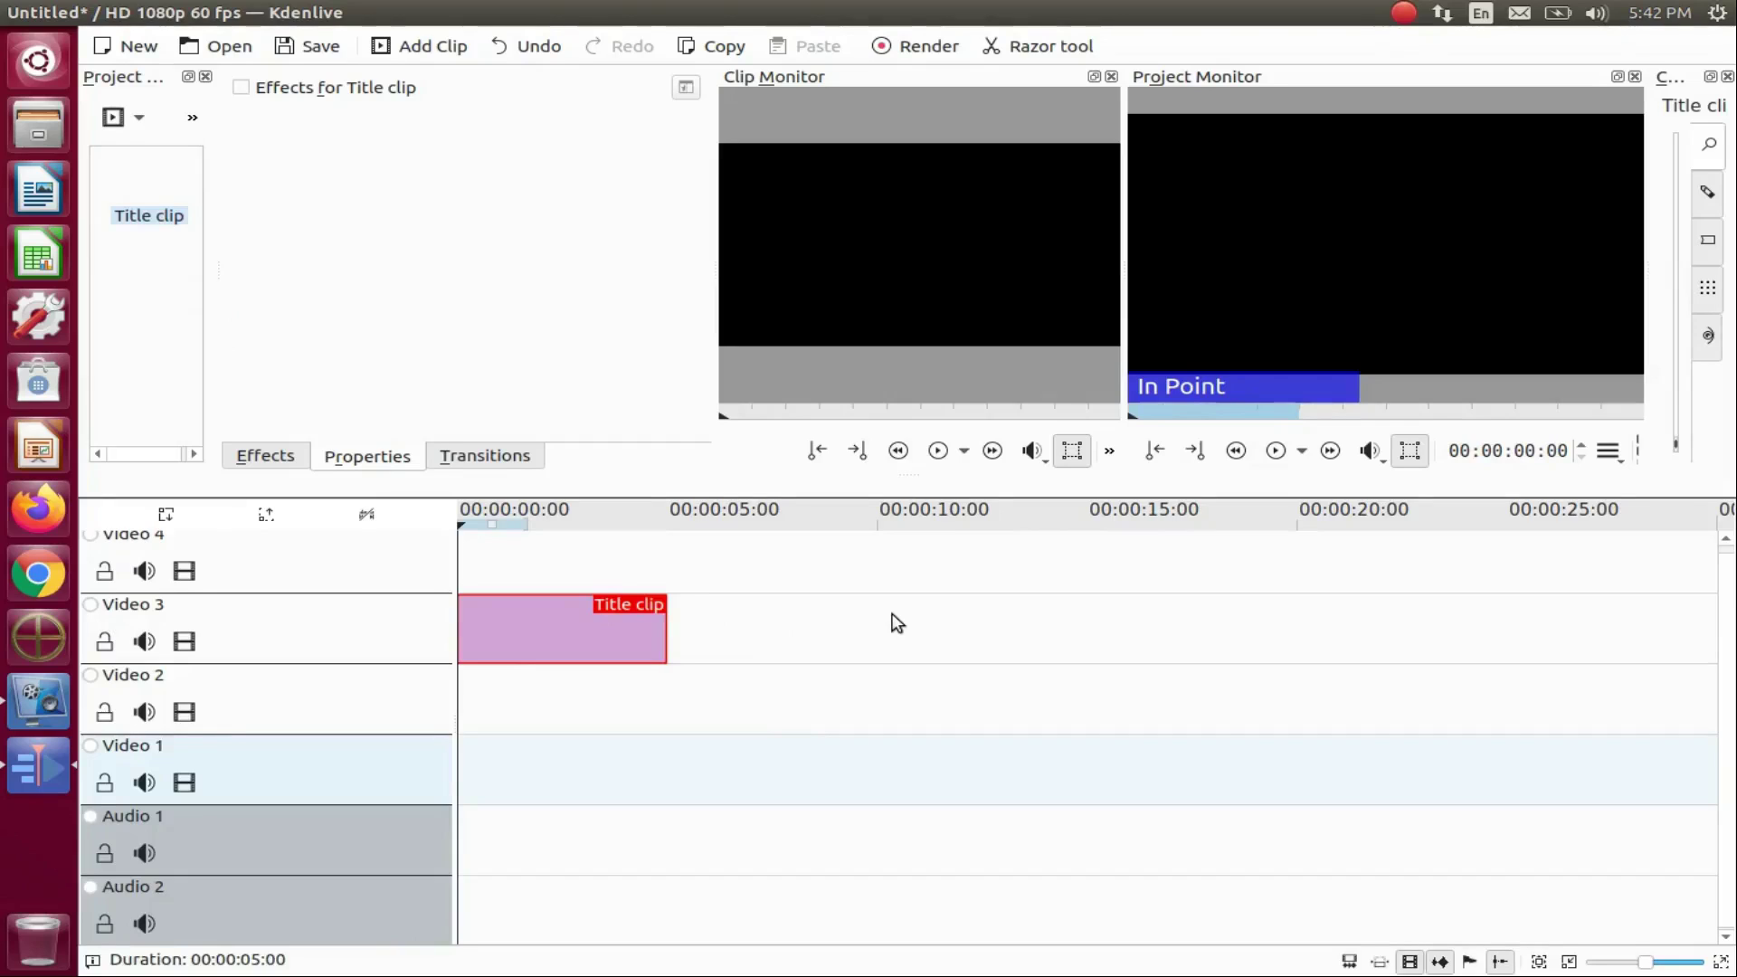
left_click(1274, 450)
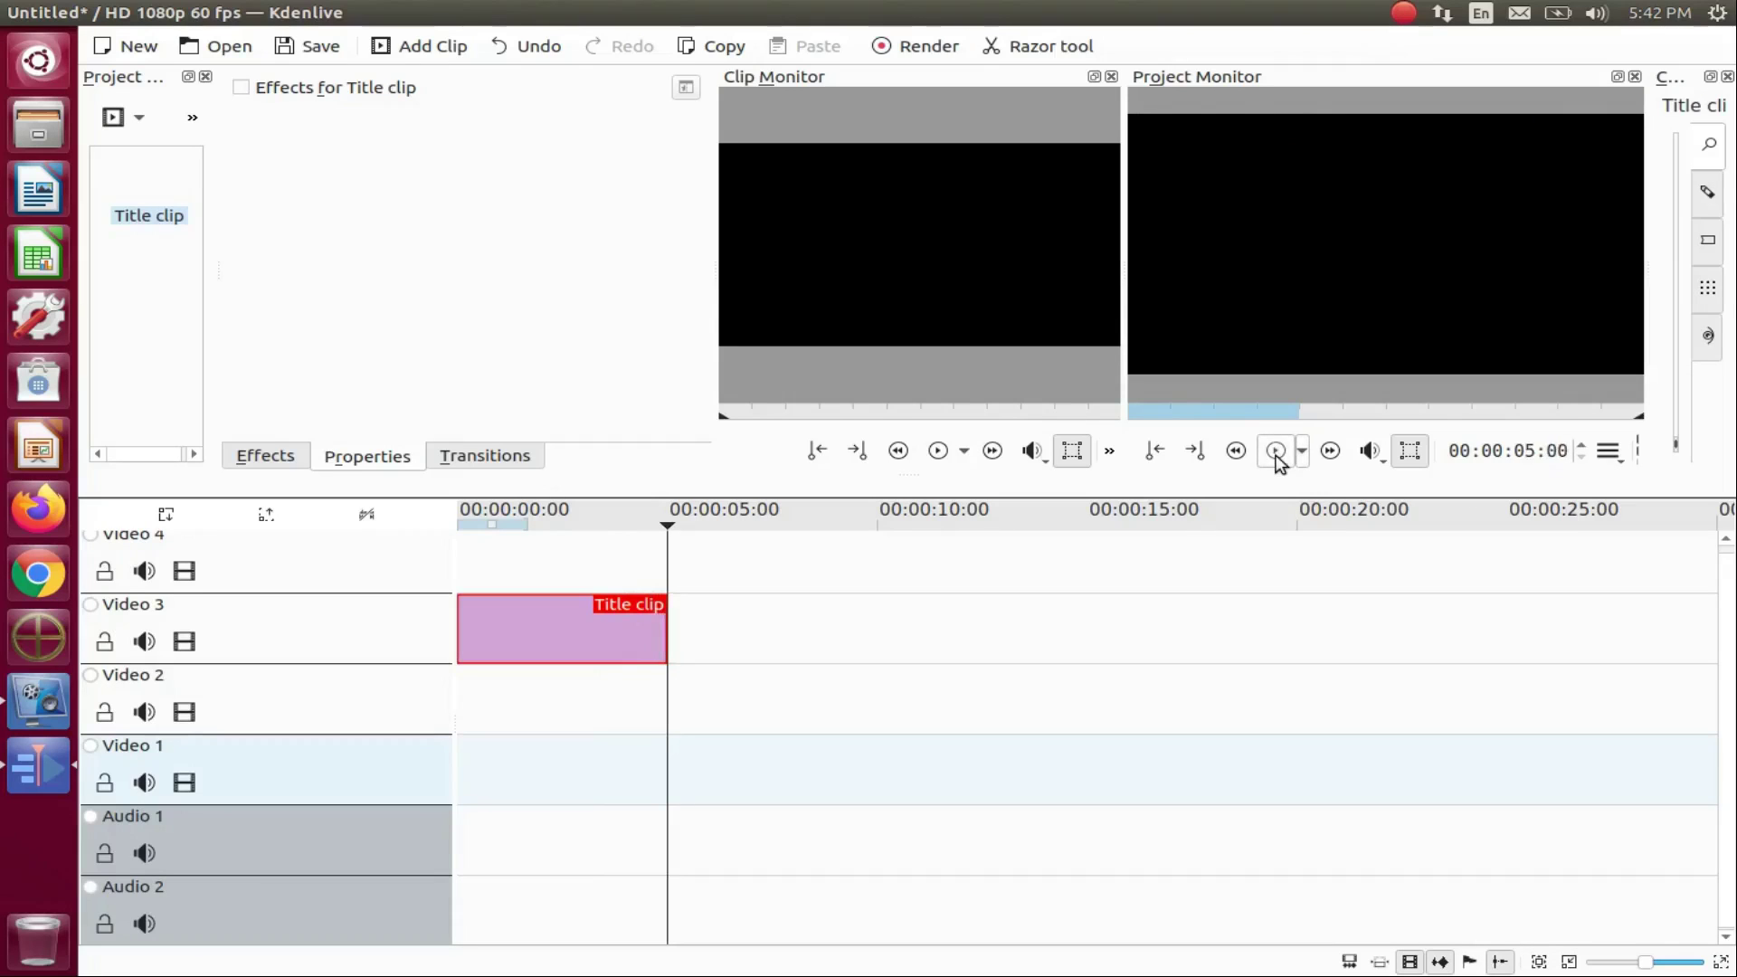
left_click(557, 692)
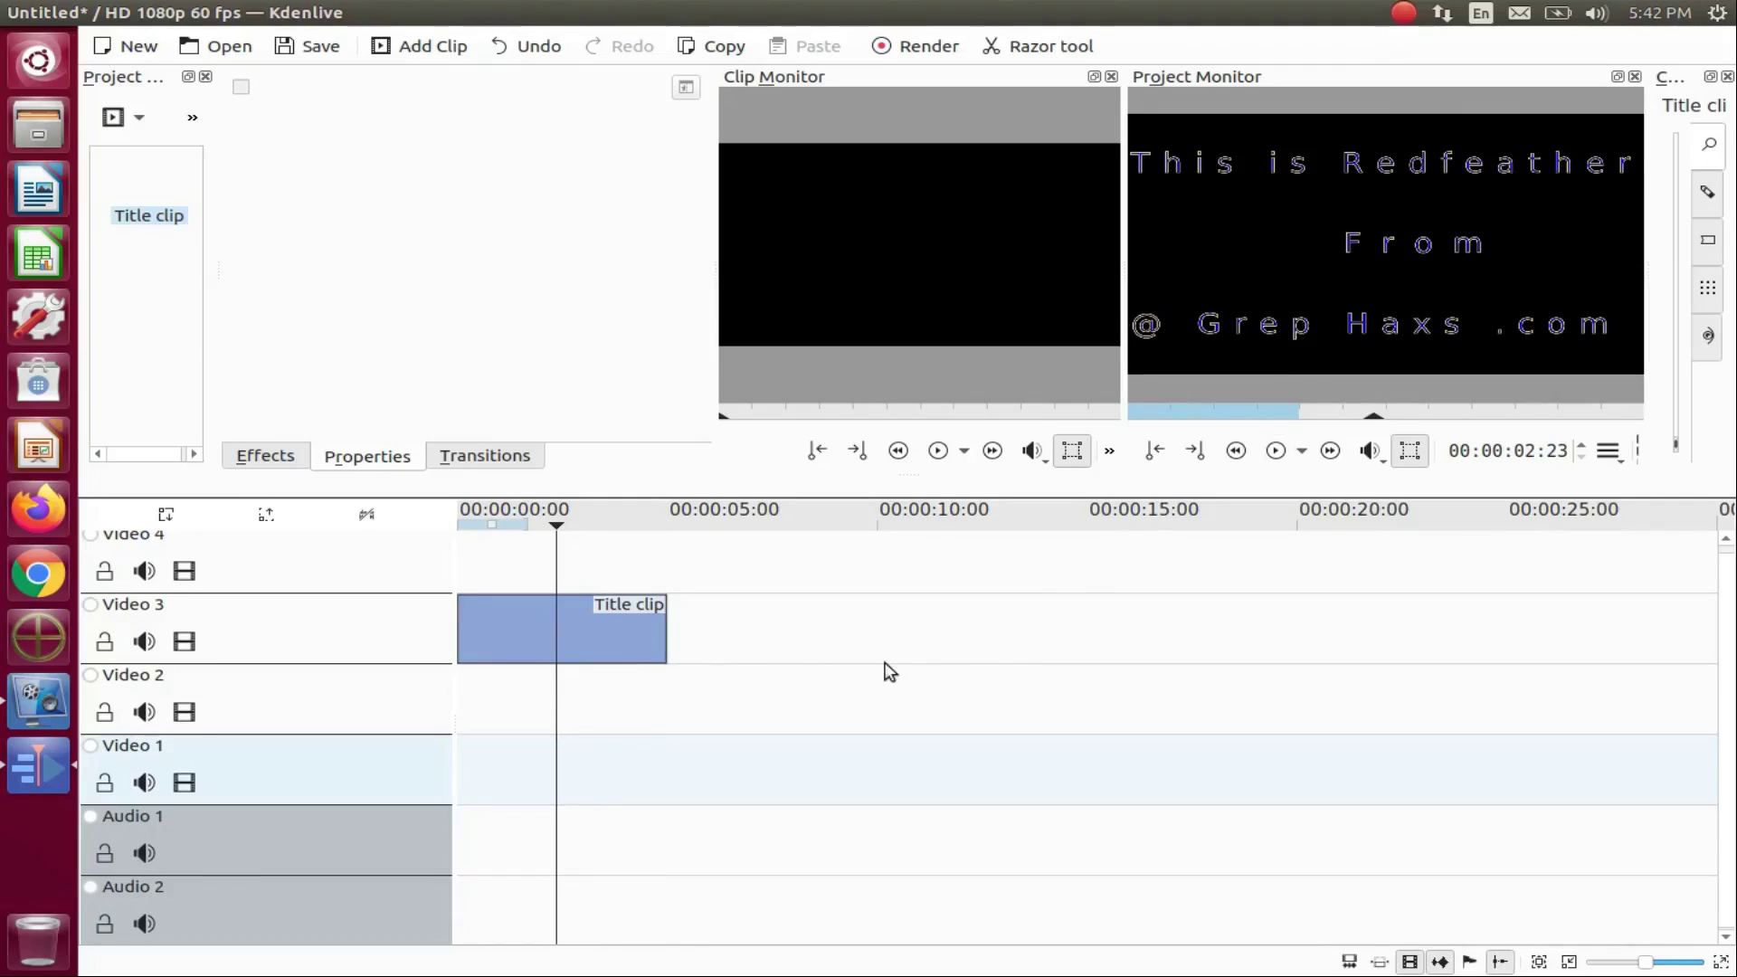
Step: Search the effects for lens and apply Lens Correction from Distort to the title clip
left_click(270, 463)
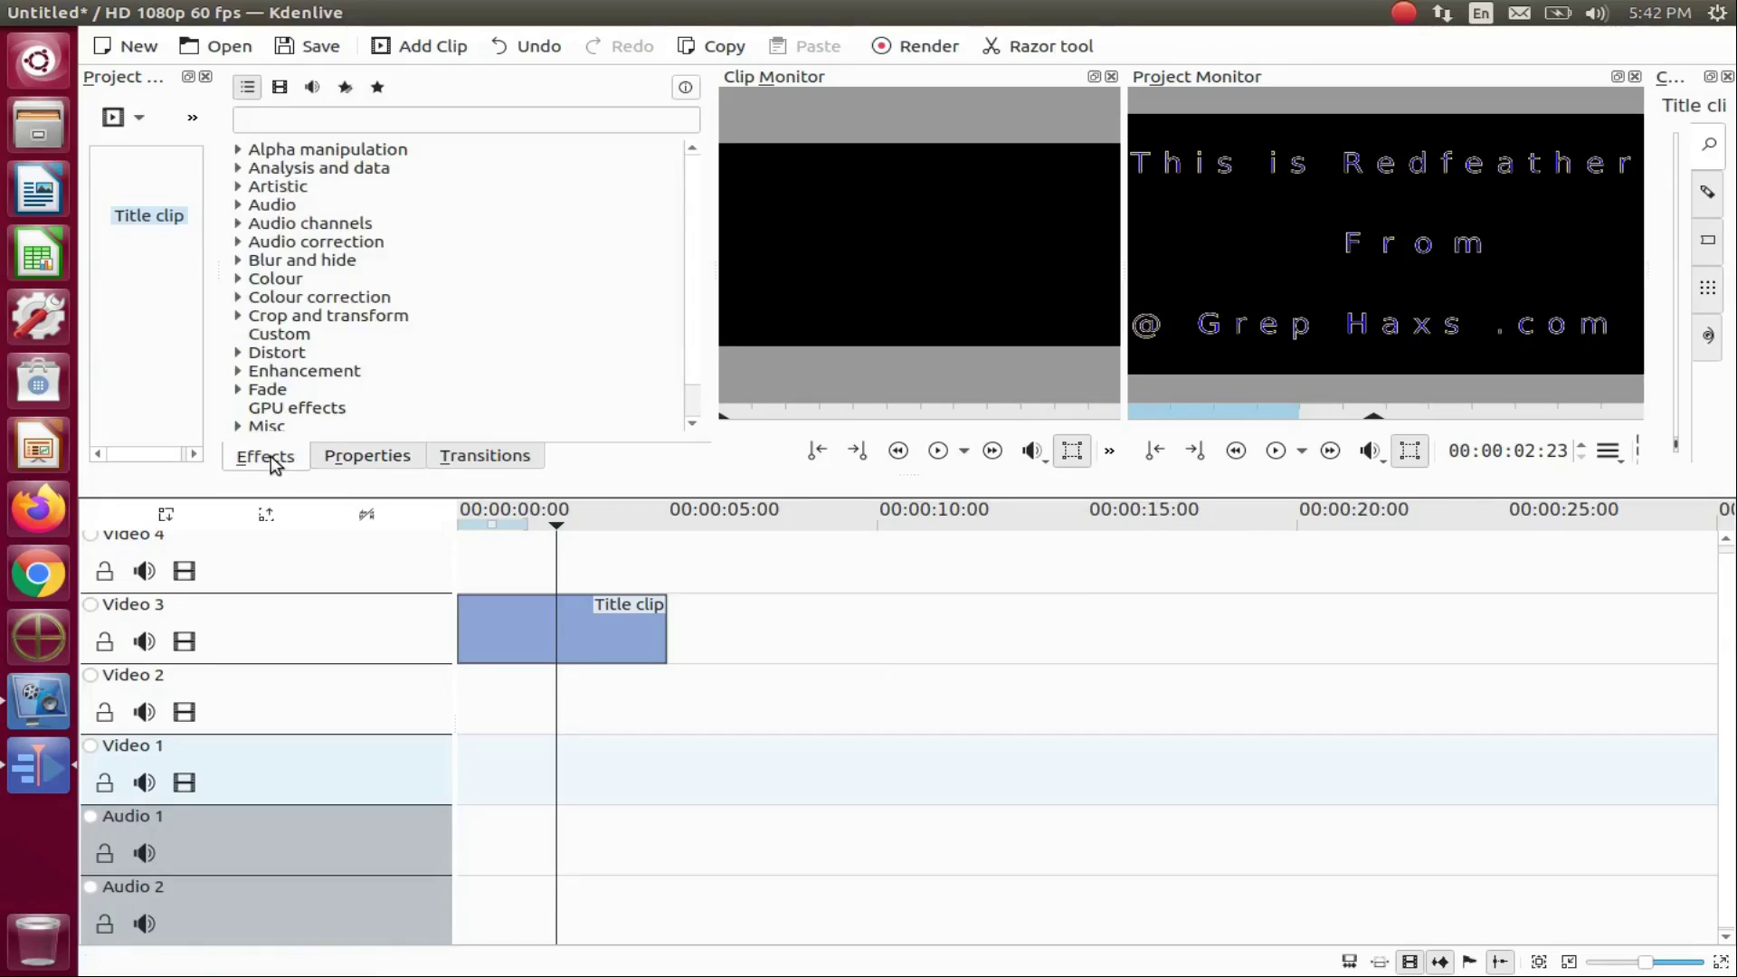
left_click(310, 122)
type("lens")
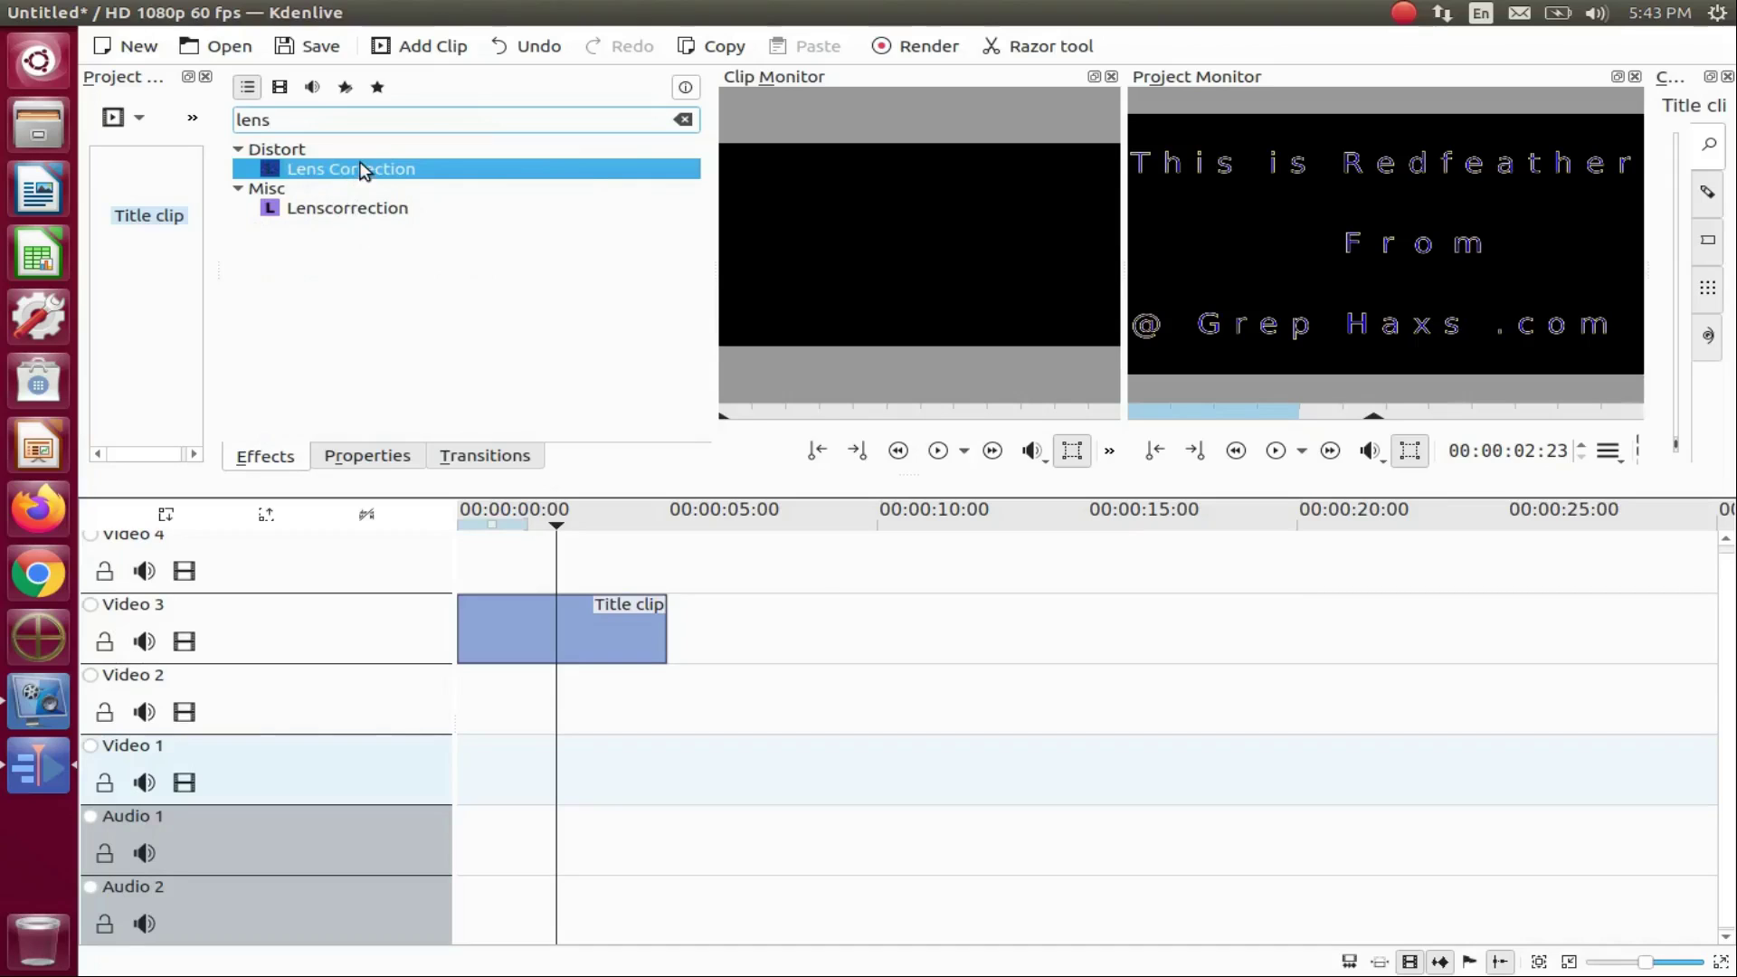
left_click_drag(365, 170, 588, 635)
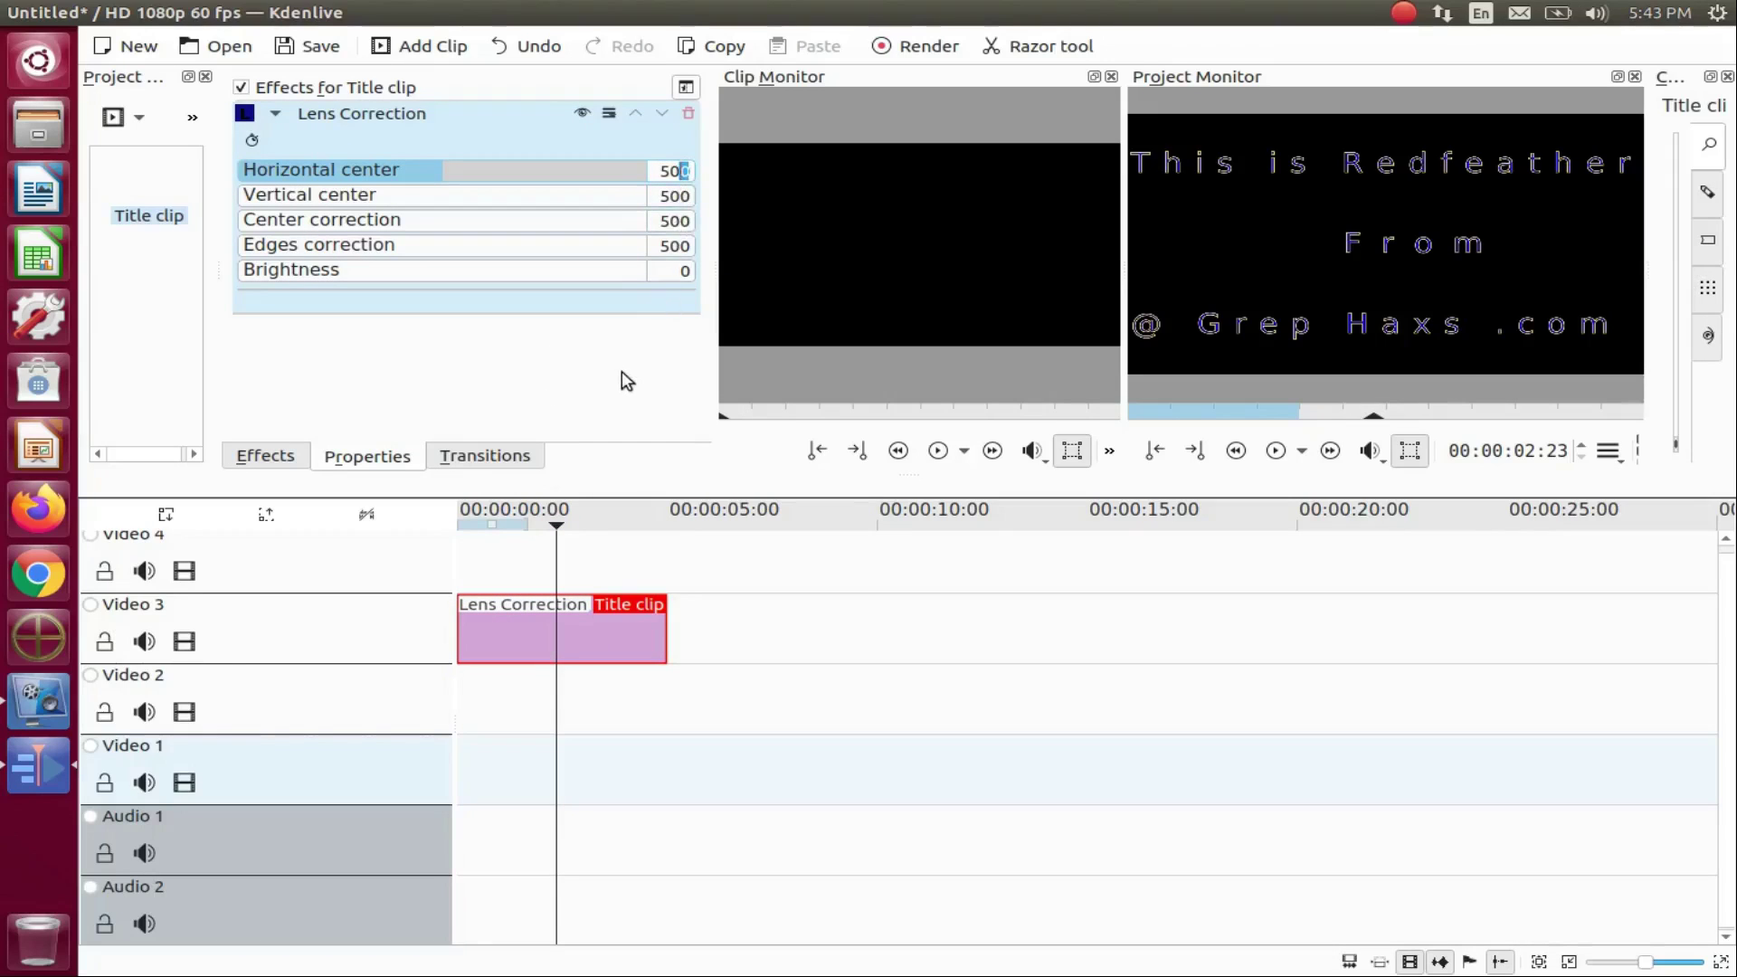
type("2")
Step: Keep Vertical center 784 and raise Center and Edges correction to 1000, barrel-warping the text
key("Tab")
type("784")
key("Tab")
type("1000")
key("Tab")
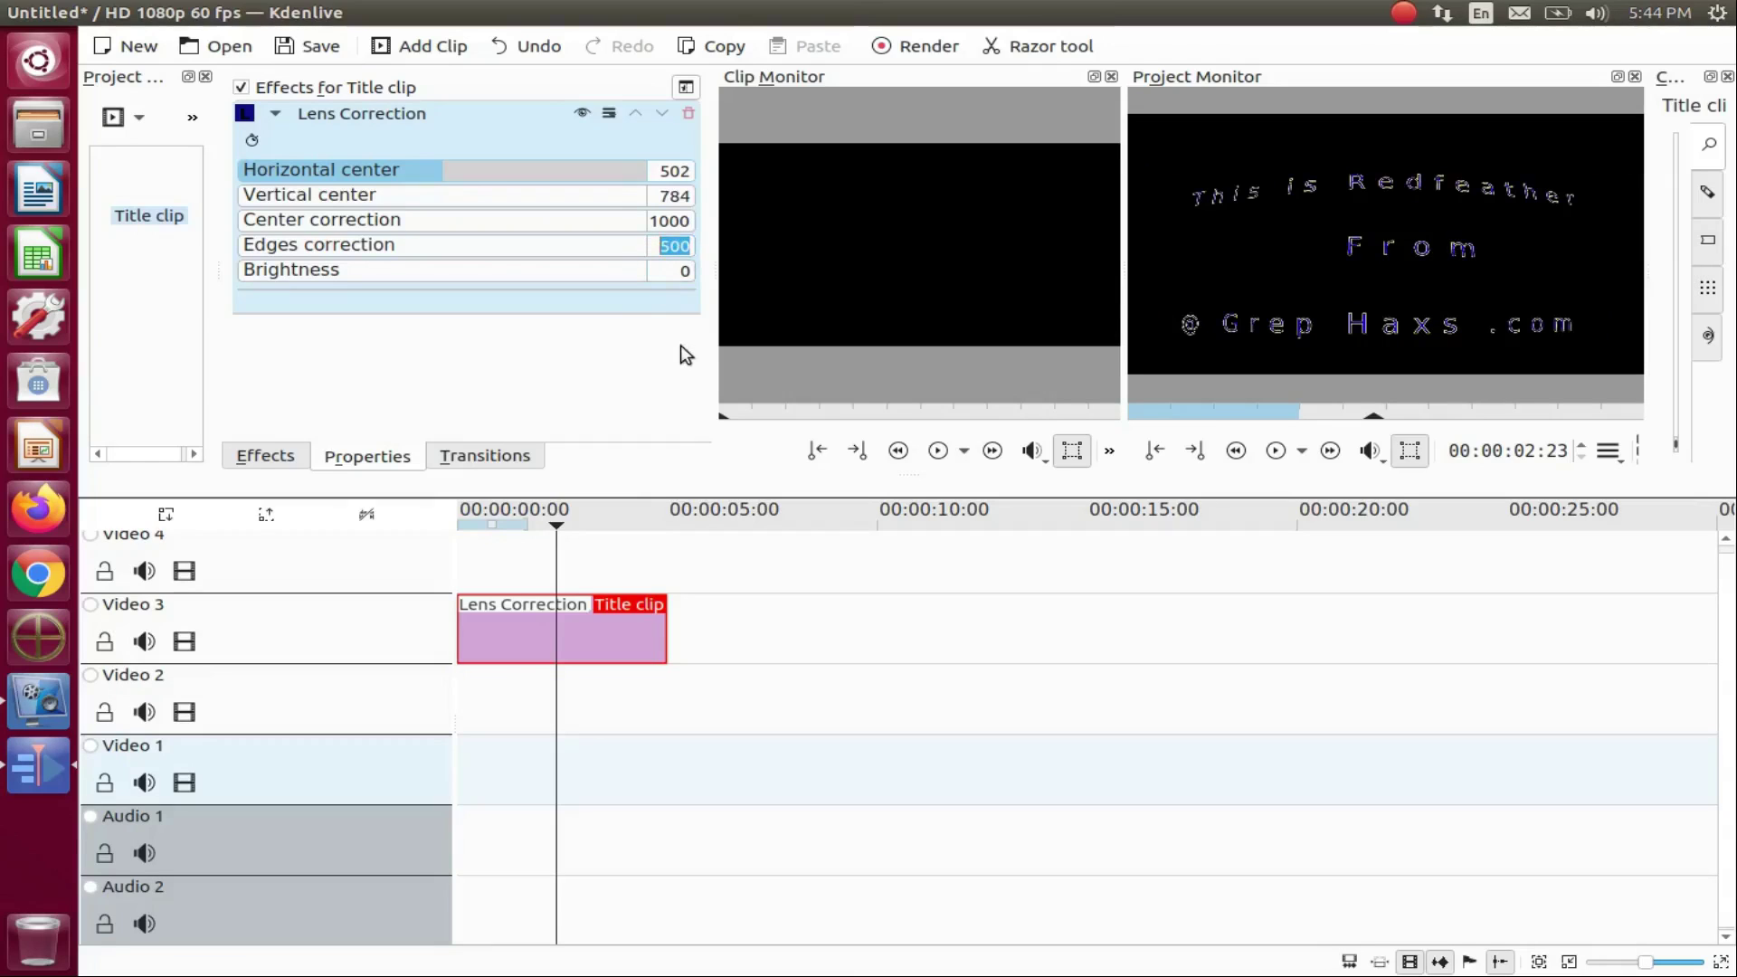
type("1000")
left_click(557, 691)
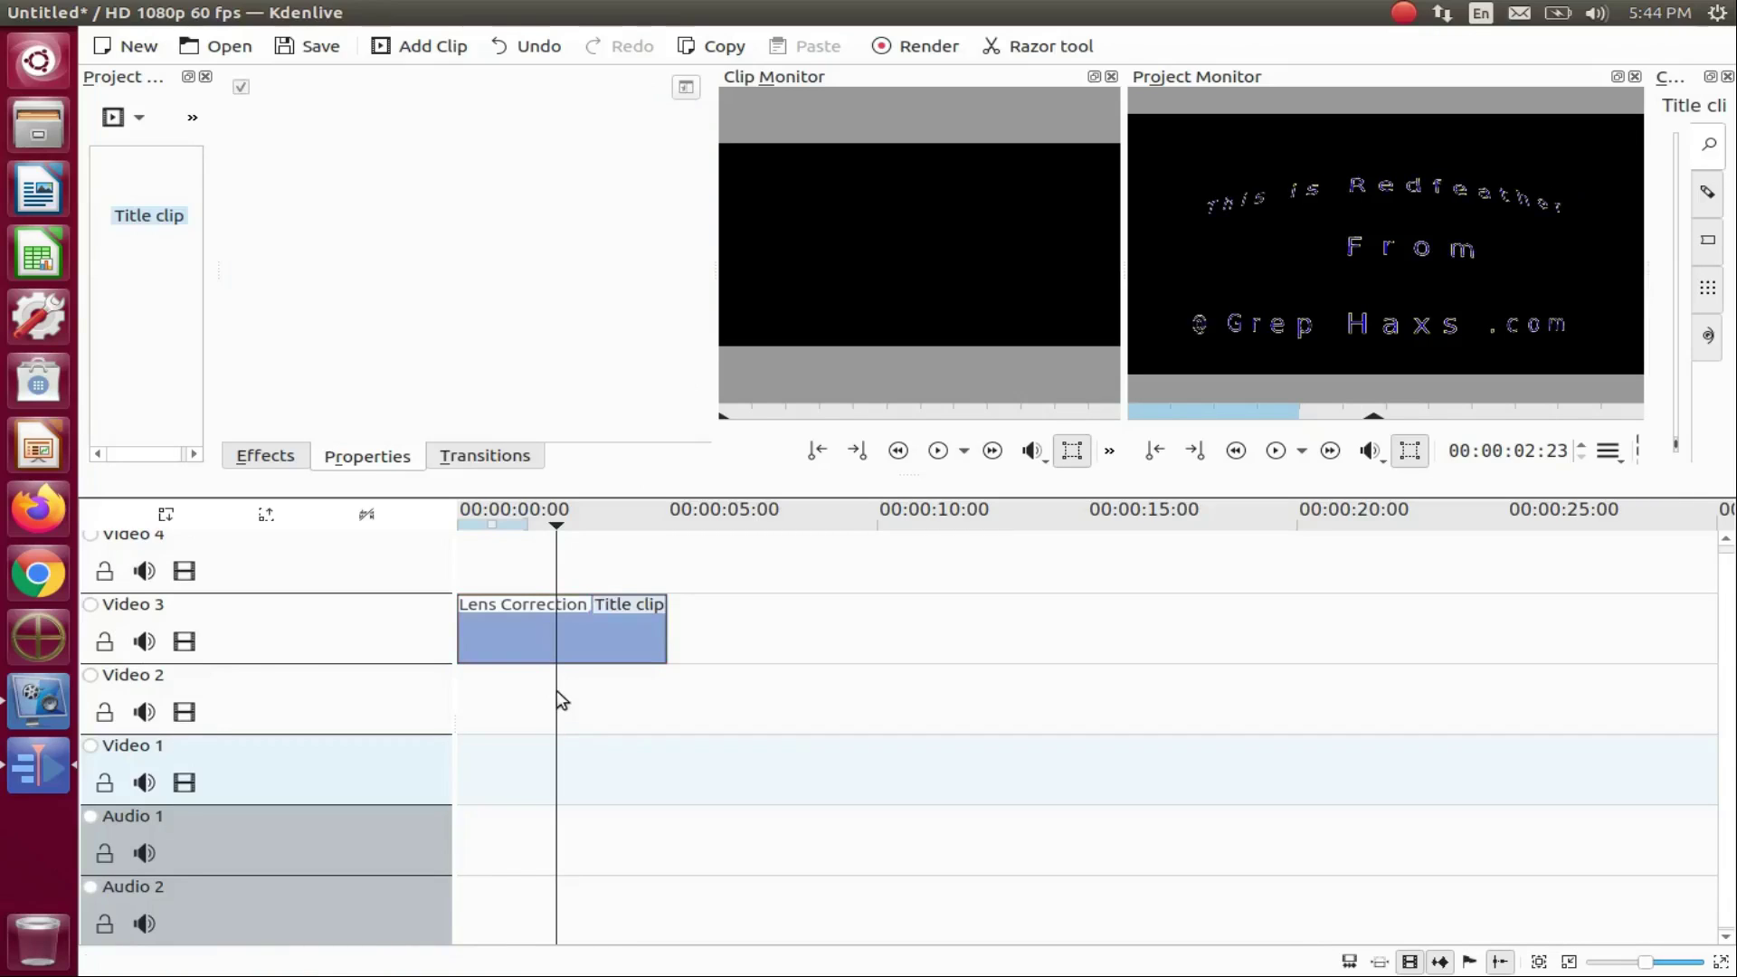
left_click(456, 690)
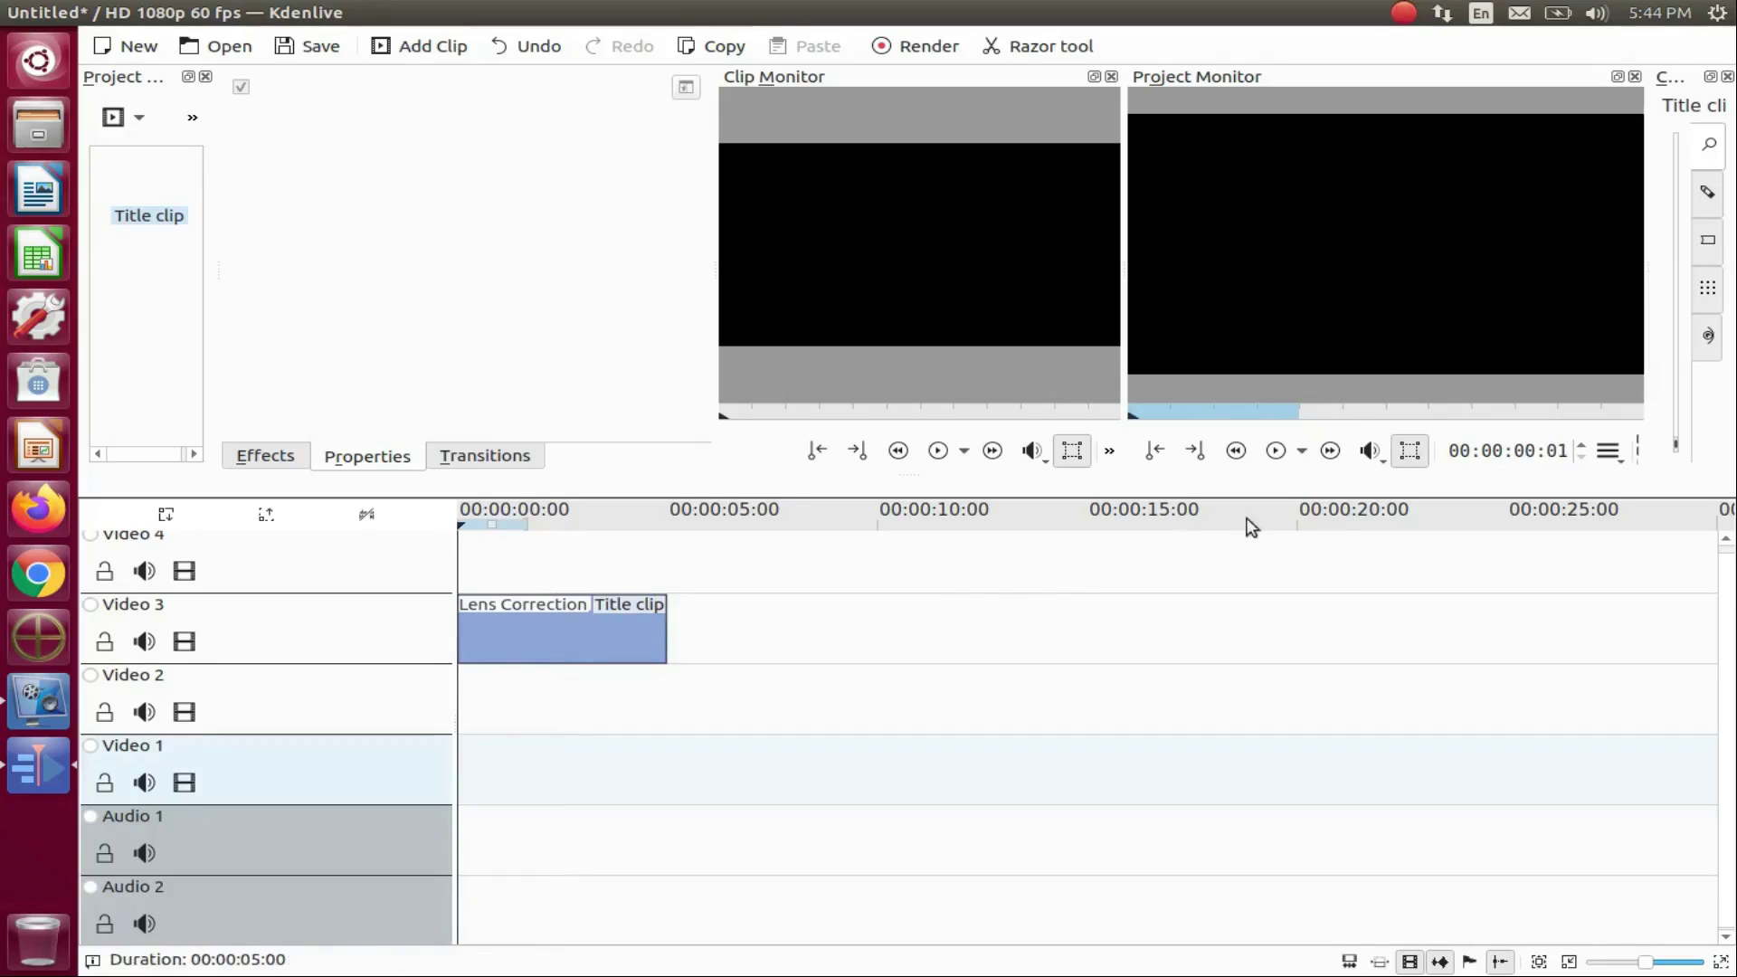
left_click(1617, 83)
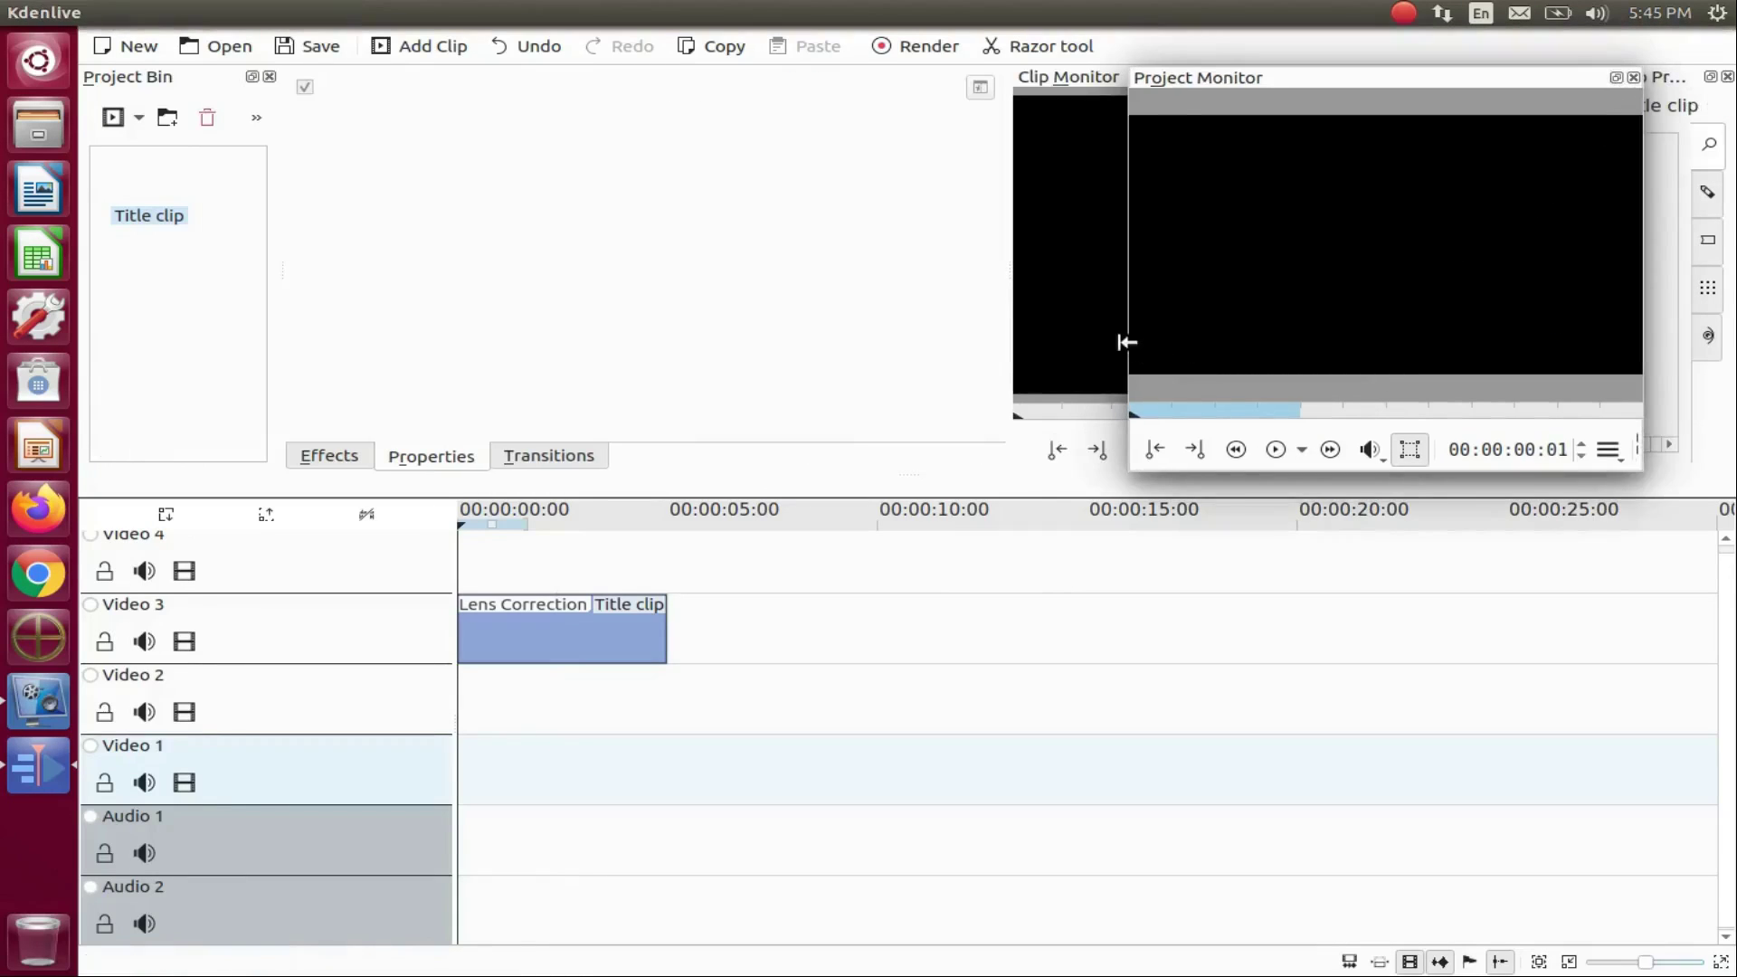
left_click_drag(1126, 343, 436, 391)
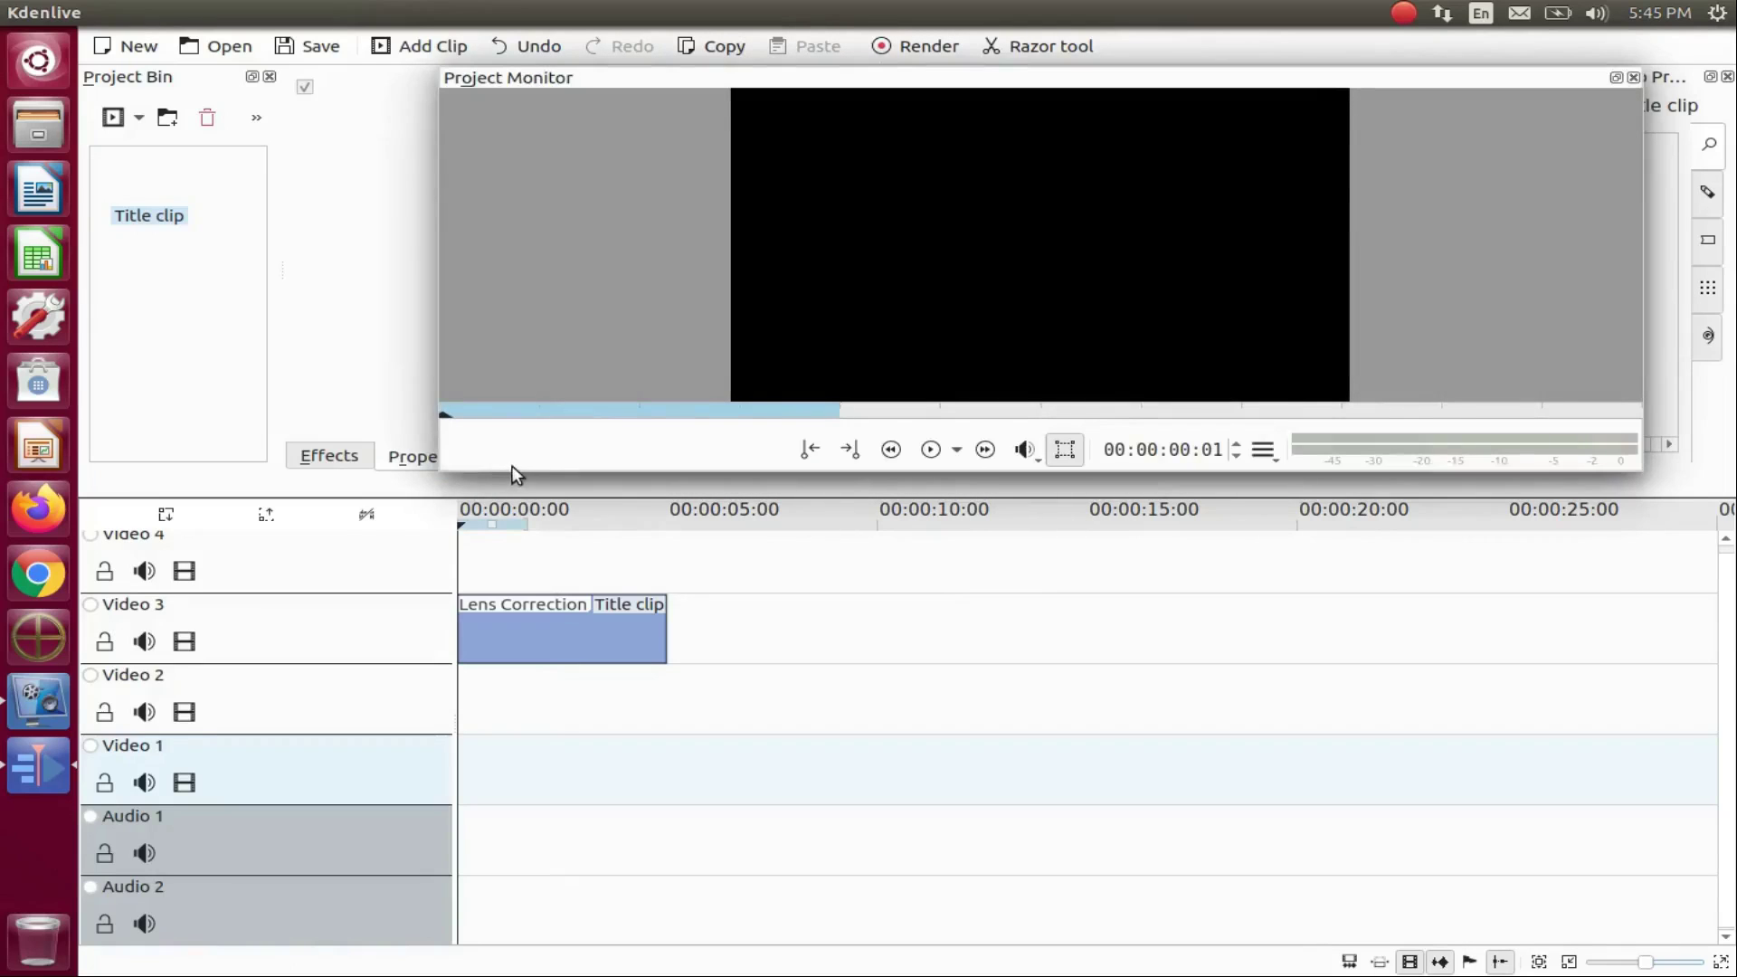
left_click_drag(506, 469, 541, 467)
left_click_drag(541, 468, 517, 548)
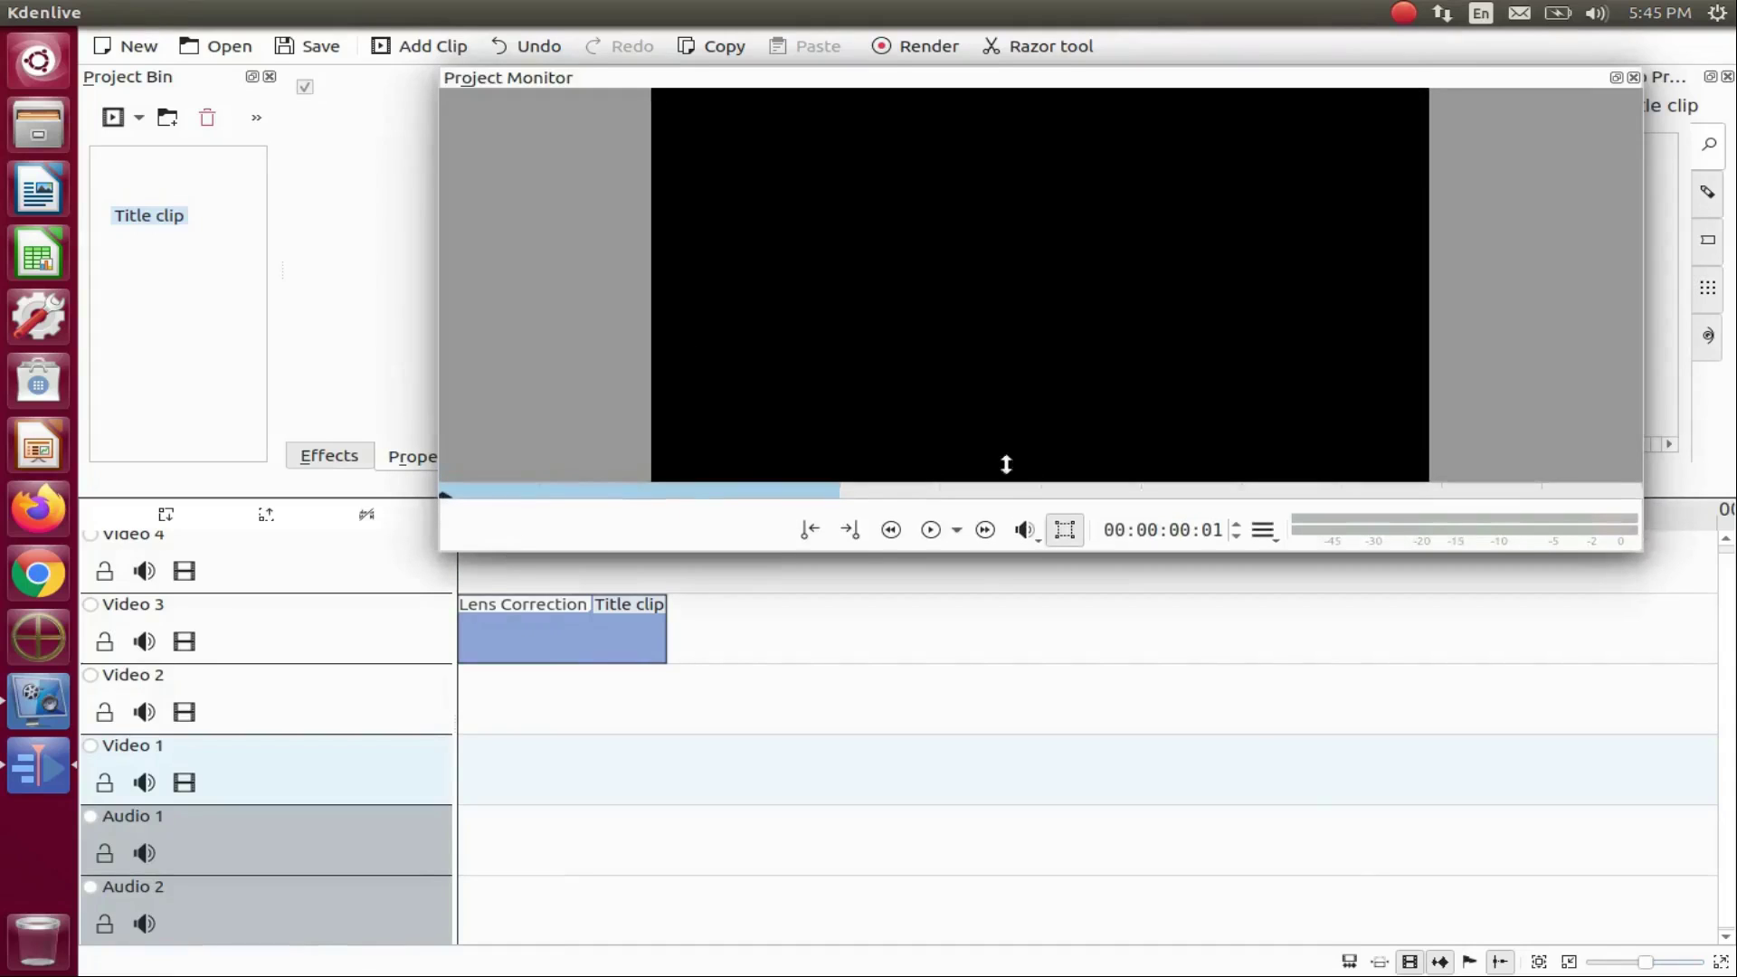
left_click(931, 530)
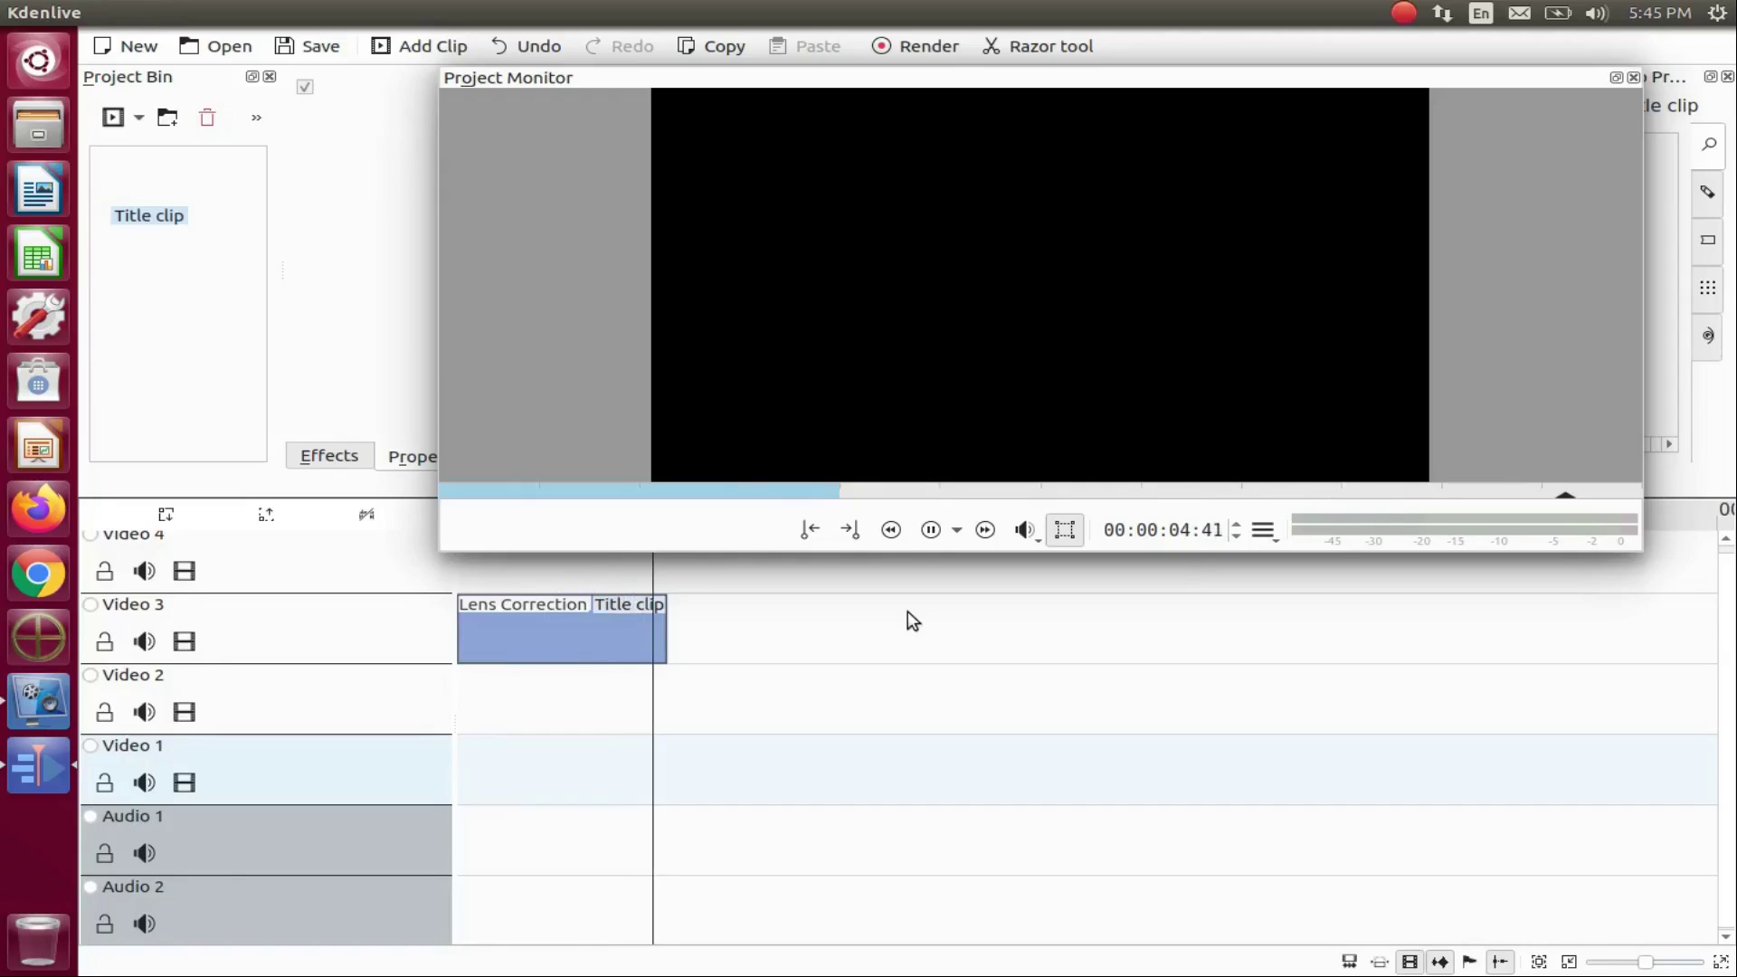
left_click(929, 534)
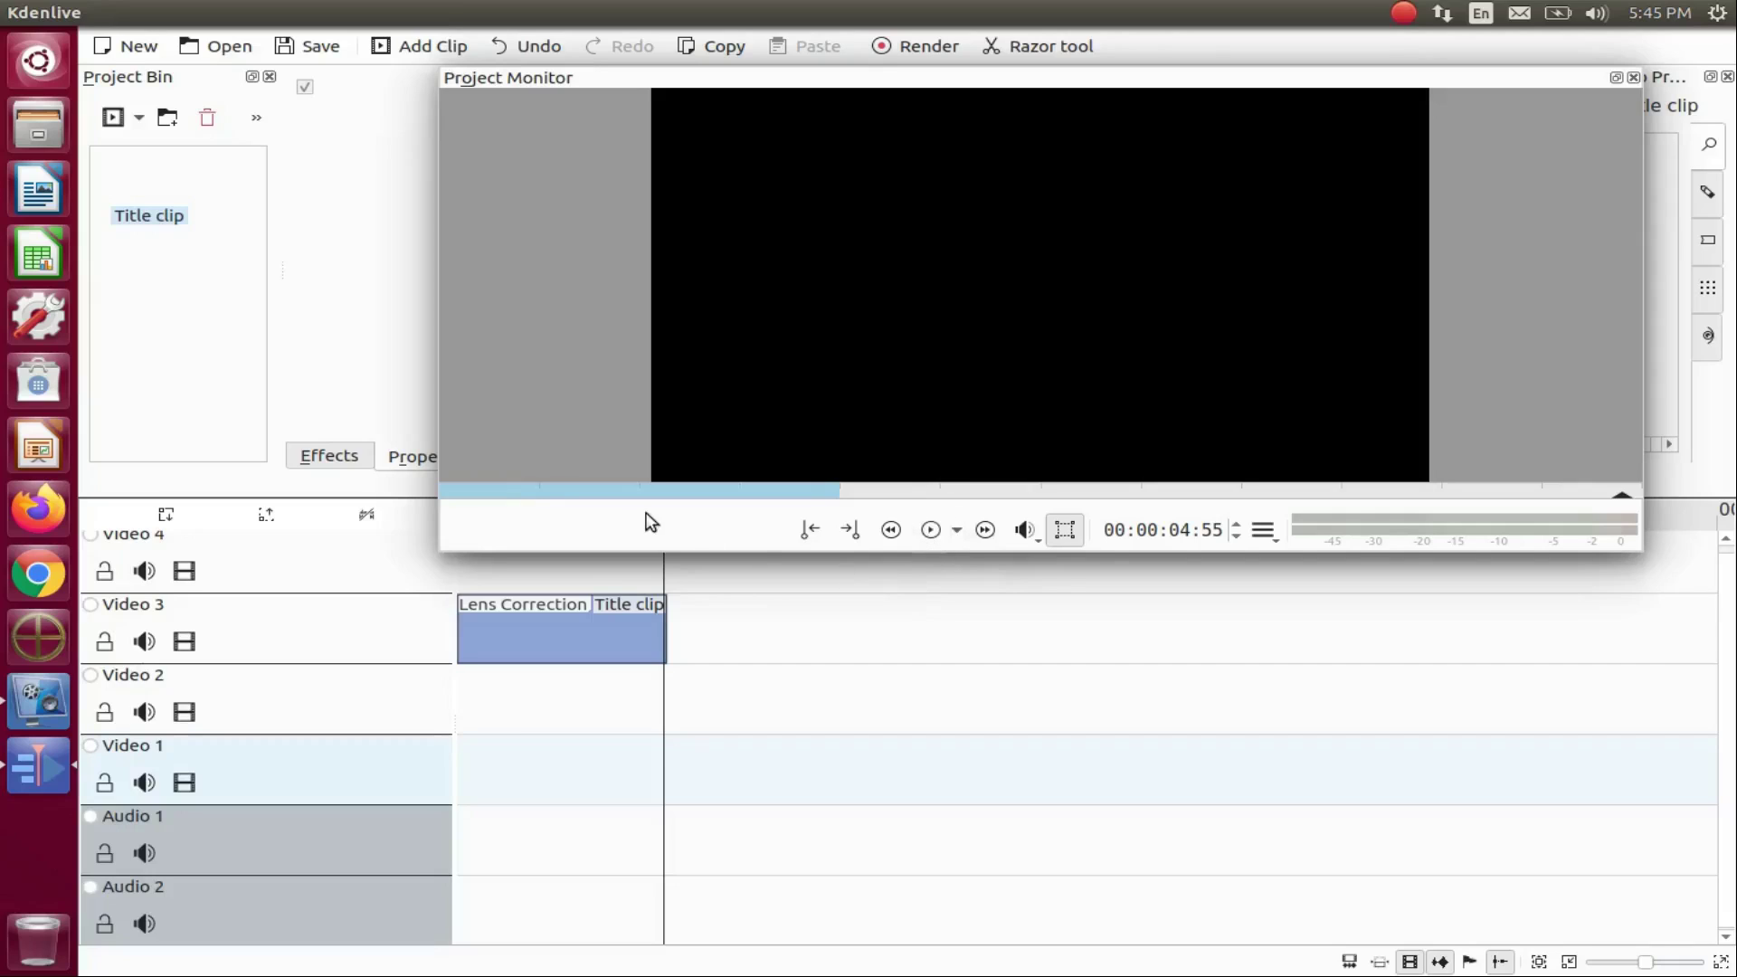
left_click(1614, 80)
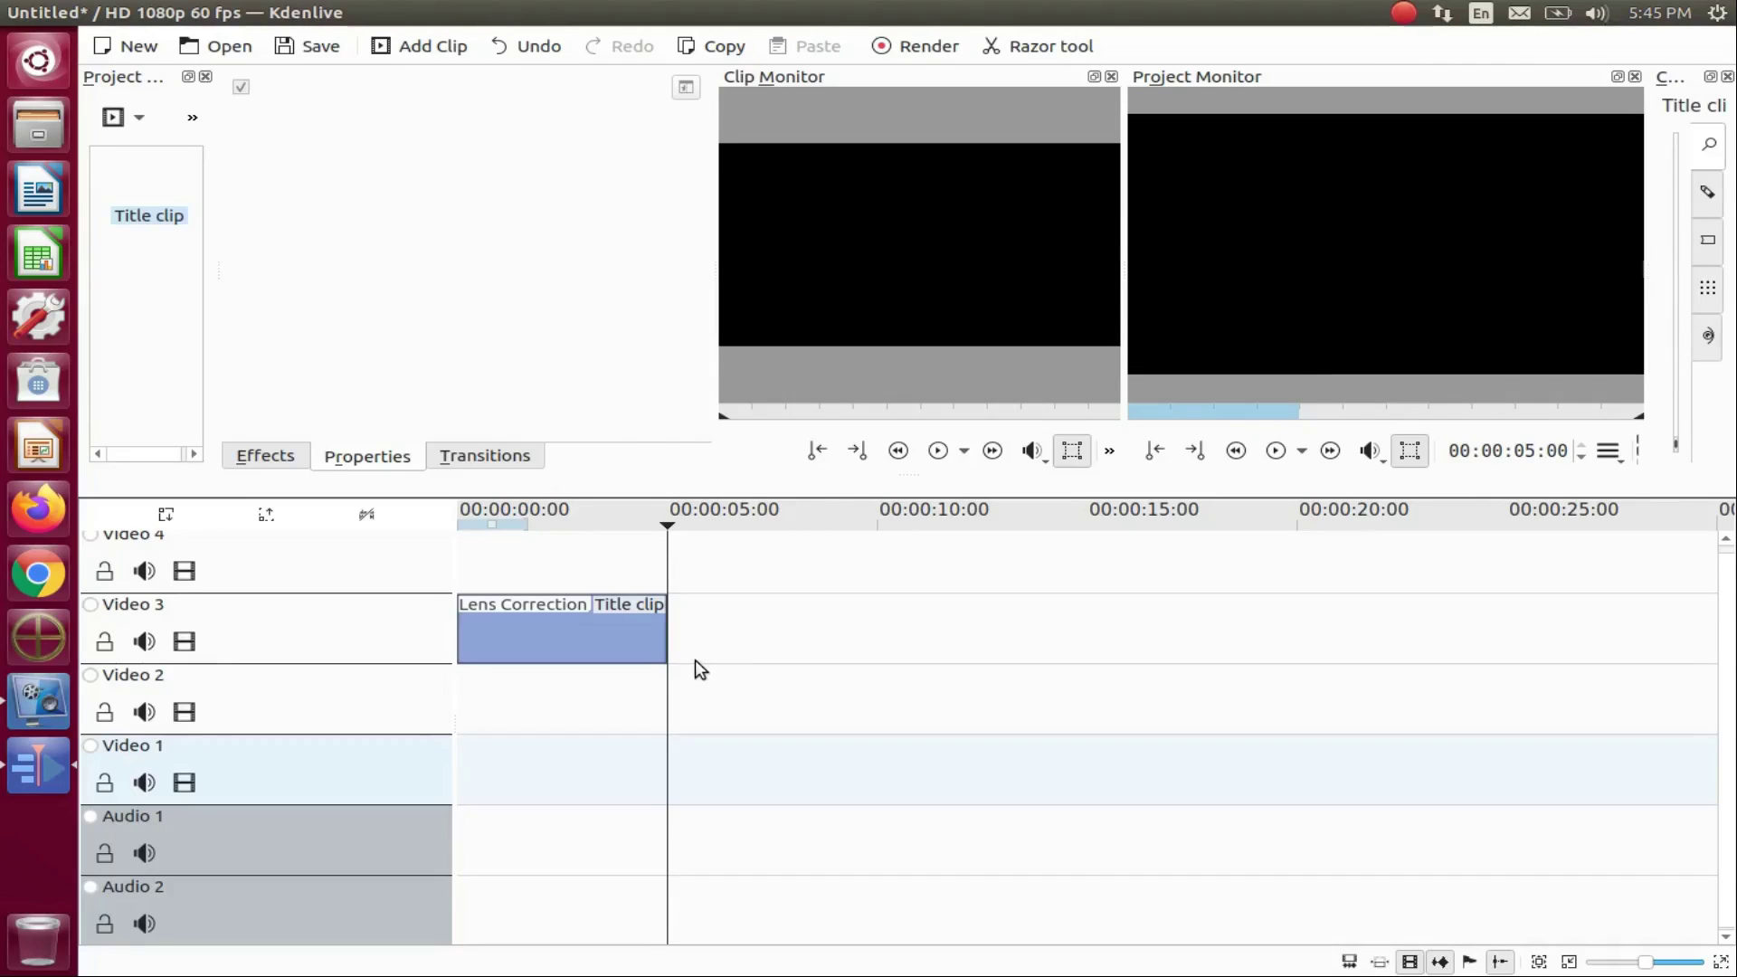
Step: Move the playhead to about two seconds and bring up the Rendering dialog for the project
left_click(552, 695)
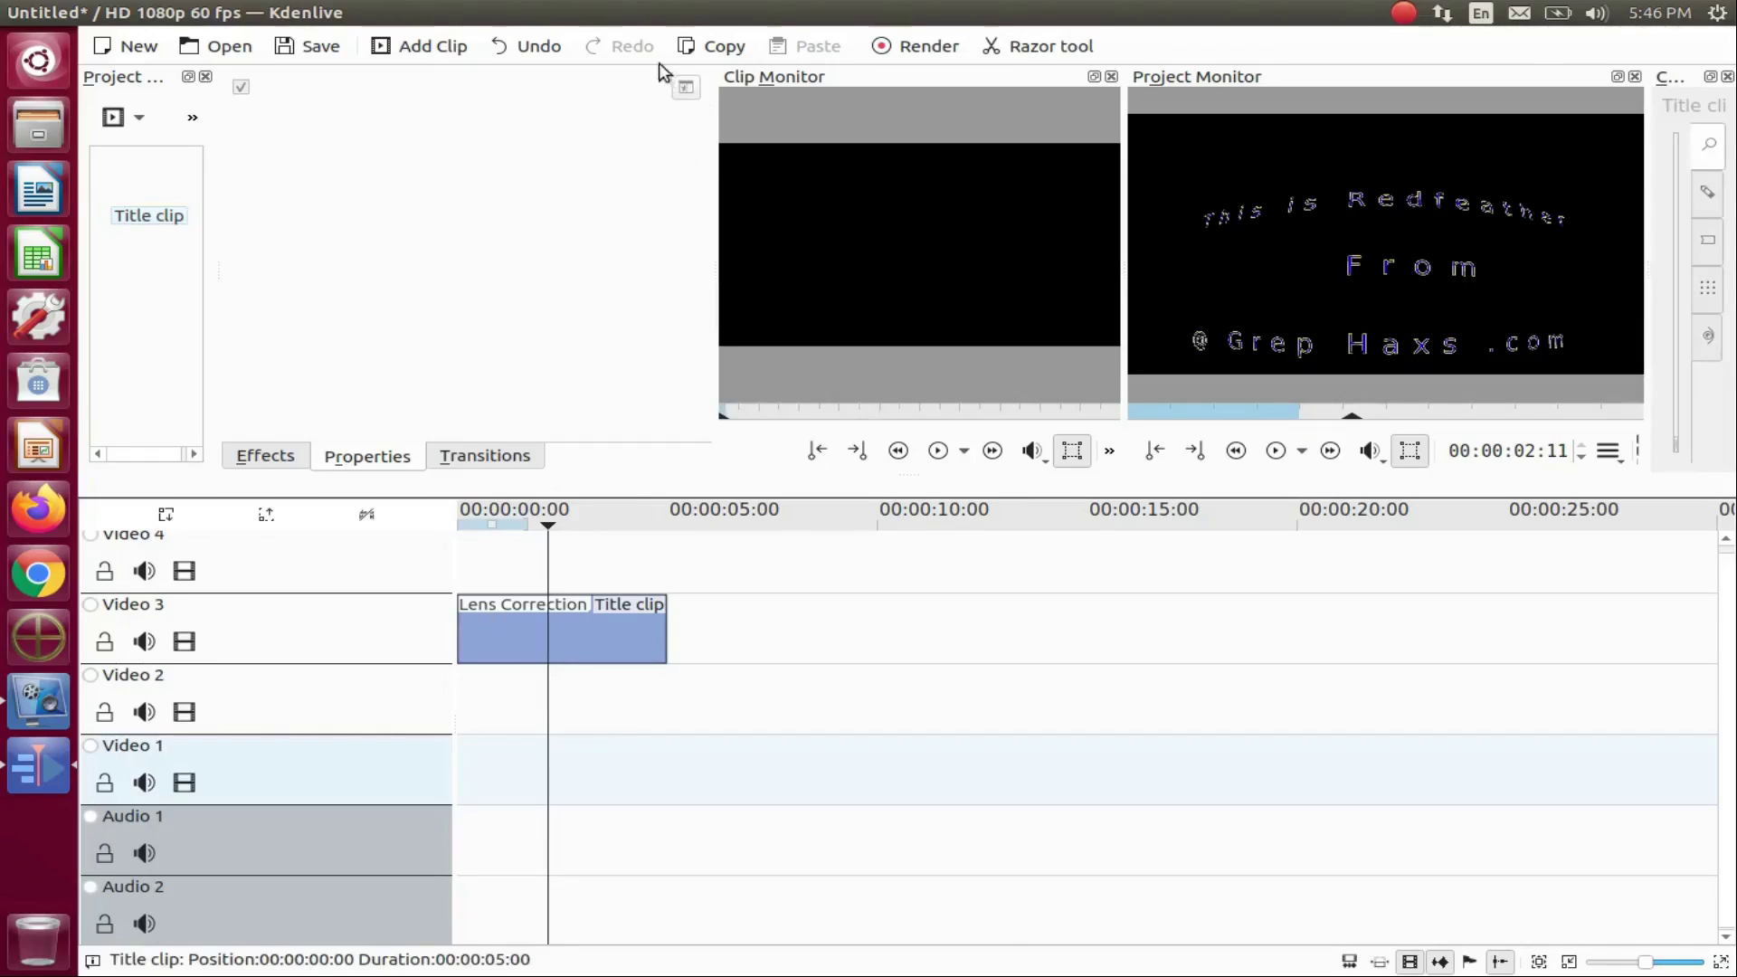
left_click(909, 46)
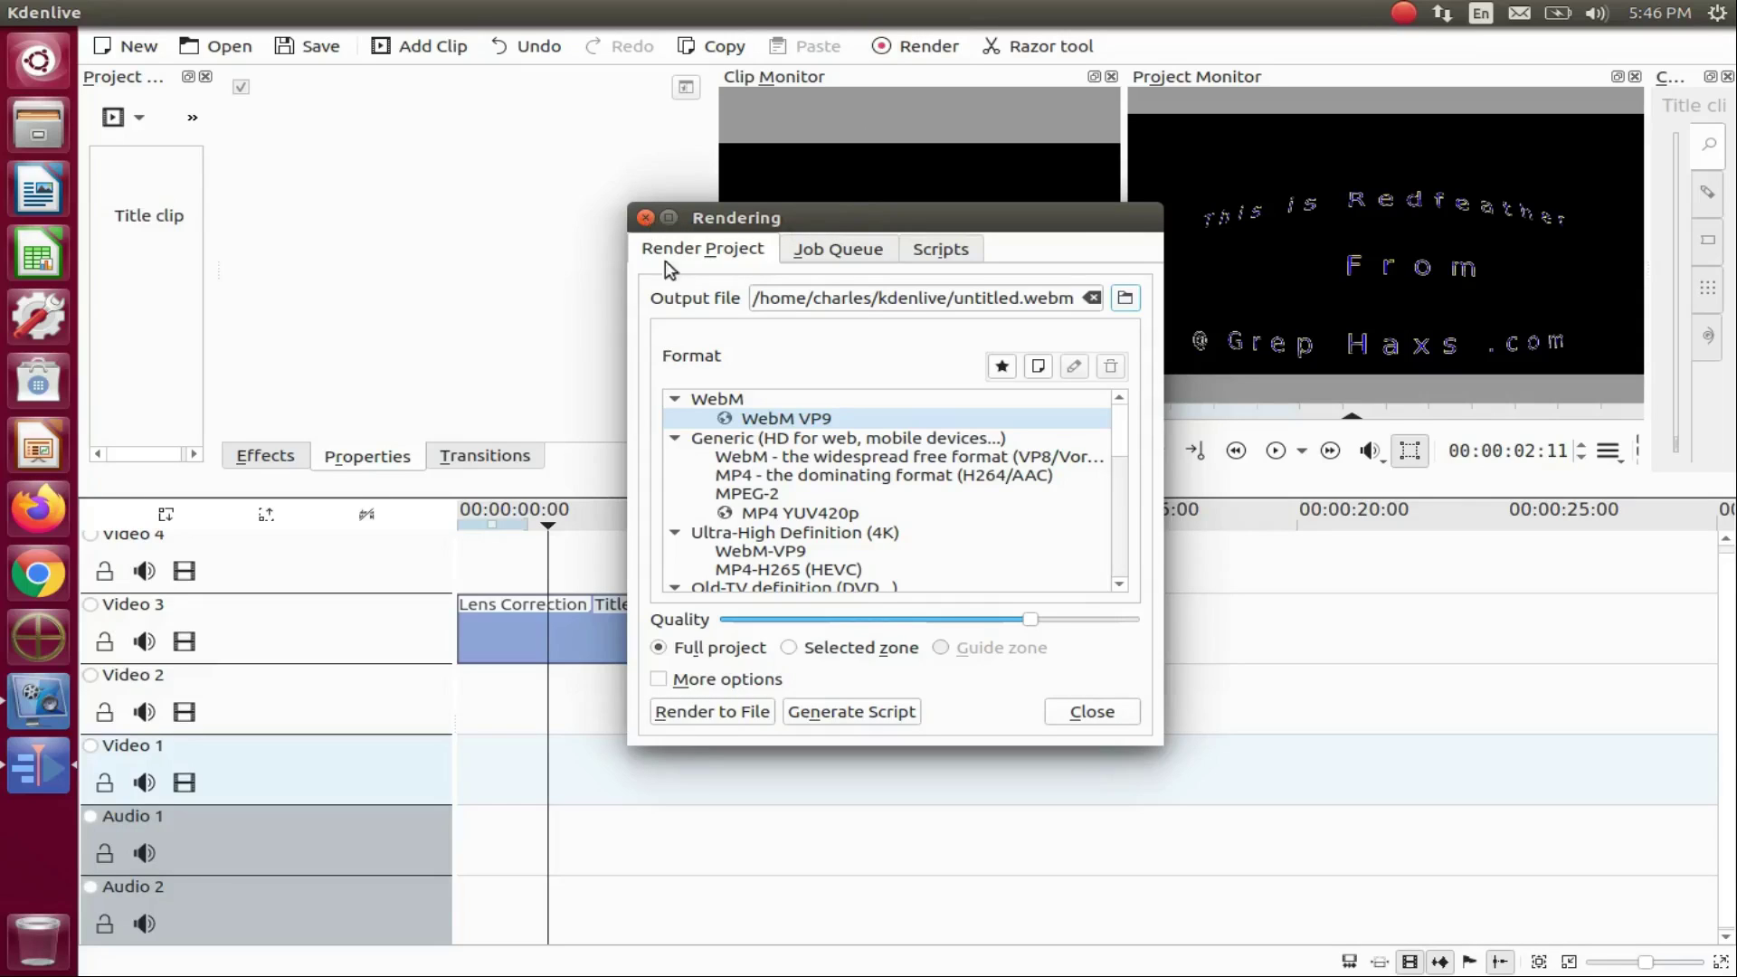
Step: Close the Rendering dialog, leaving the rendered K B R T .mp4 as the only bin clip
left_click(1092, 713)
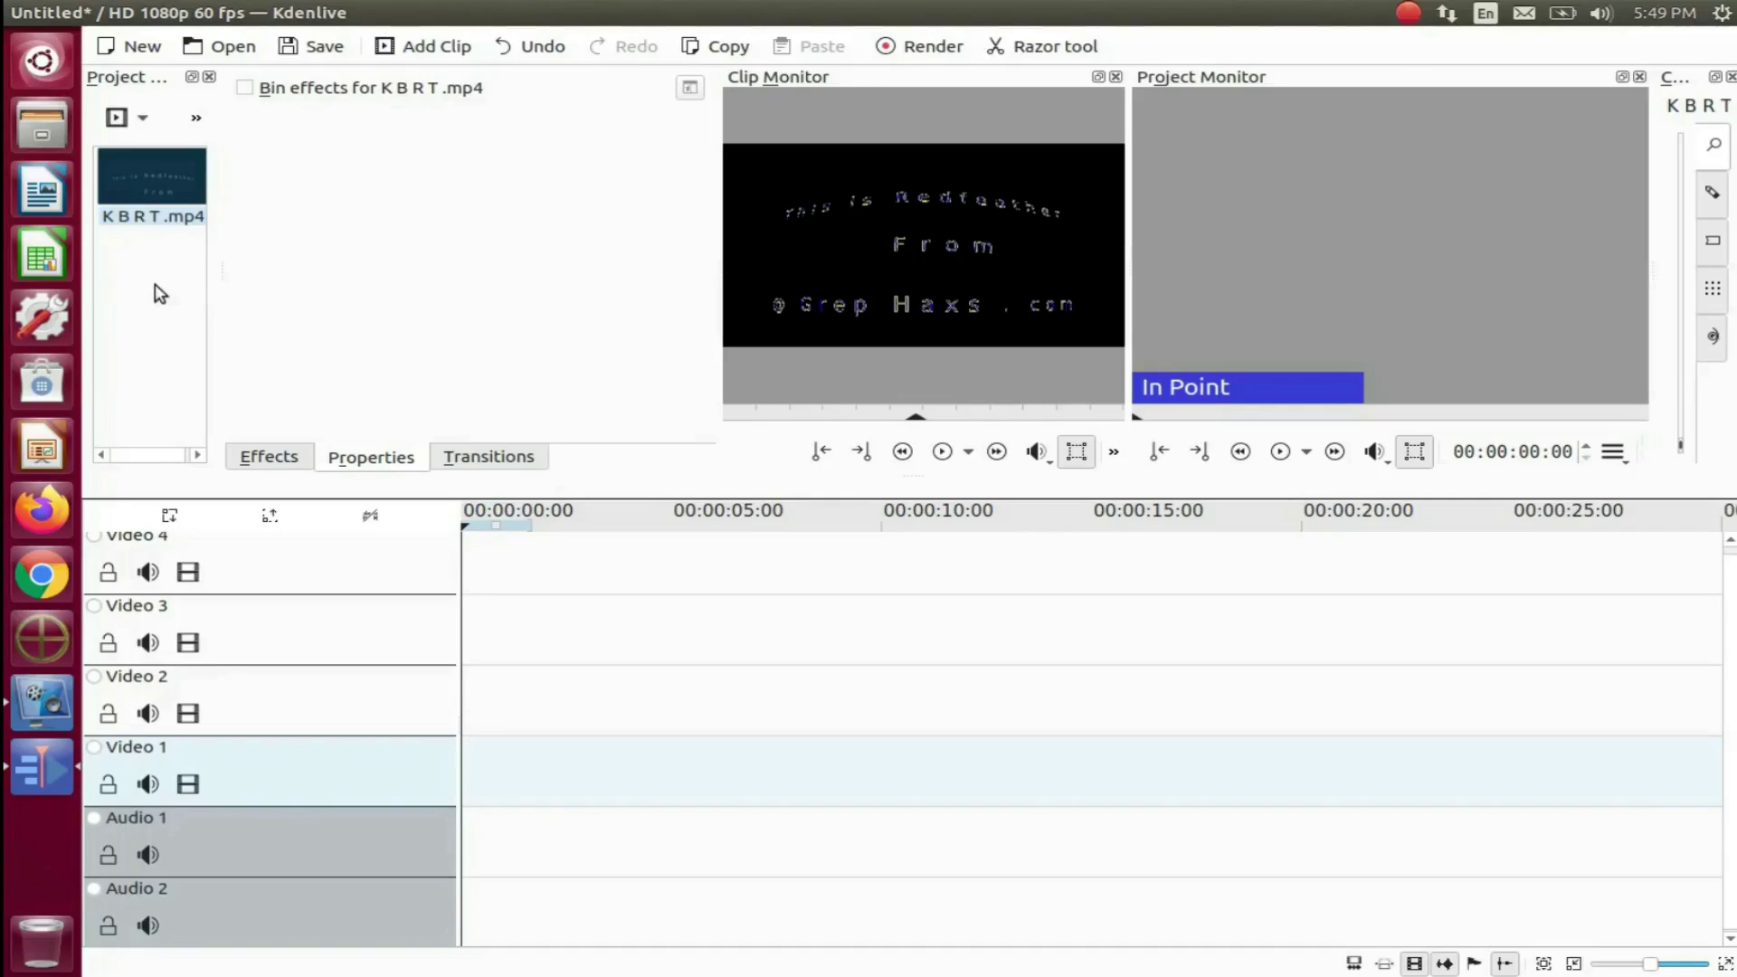
Step: From the K B R T .mp4 clip's Clip Jobs, start Duplicate clip with speed change
right_click(151, 181)
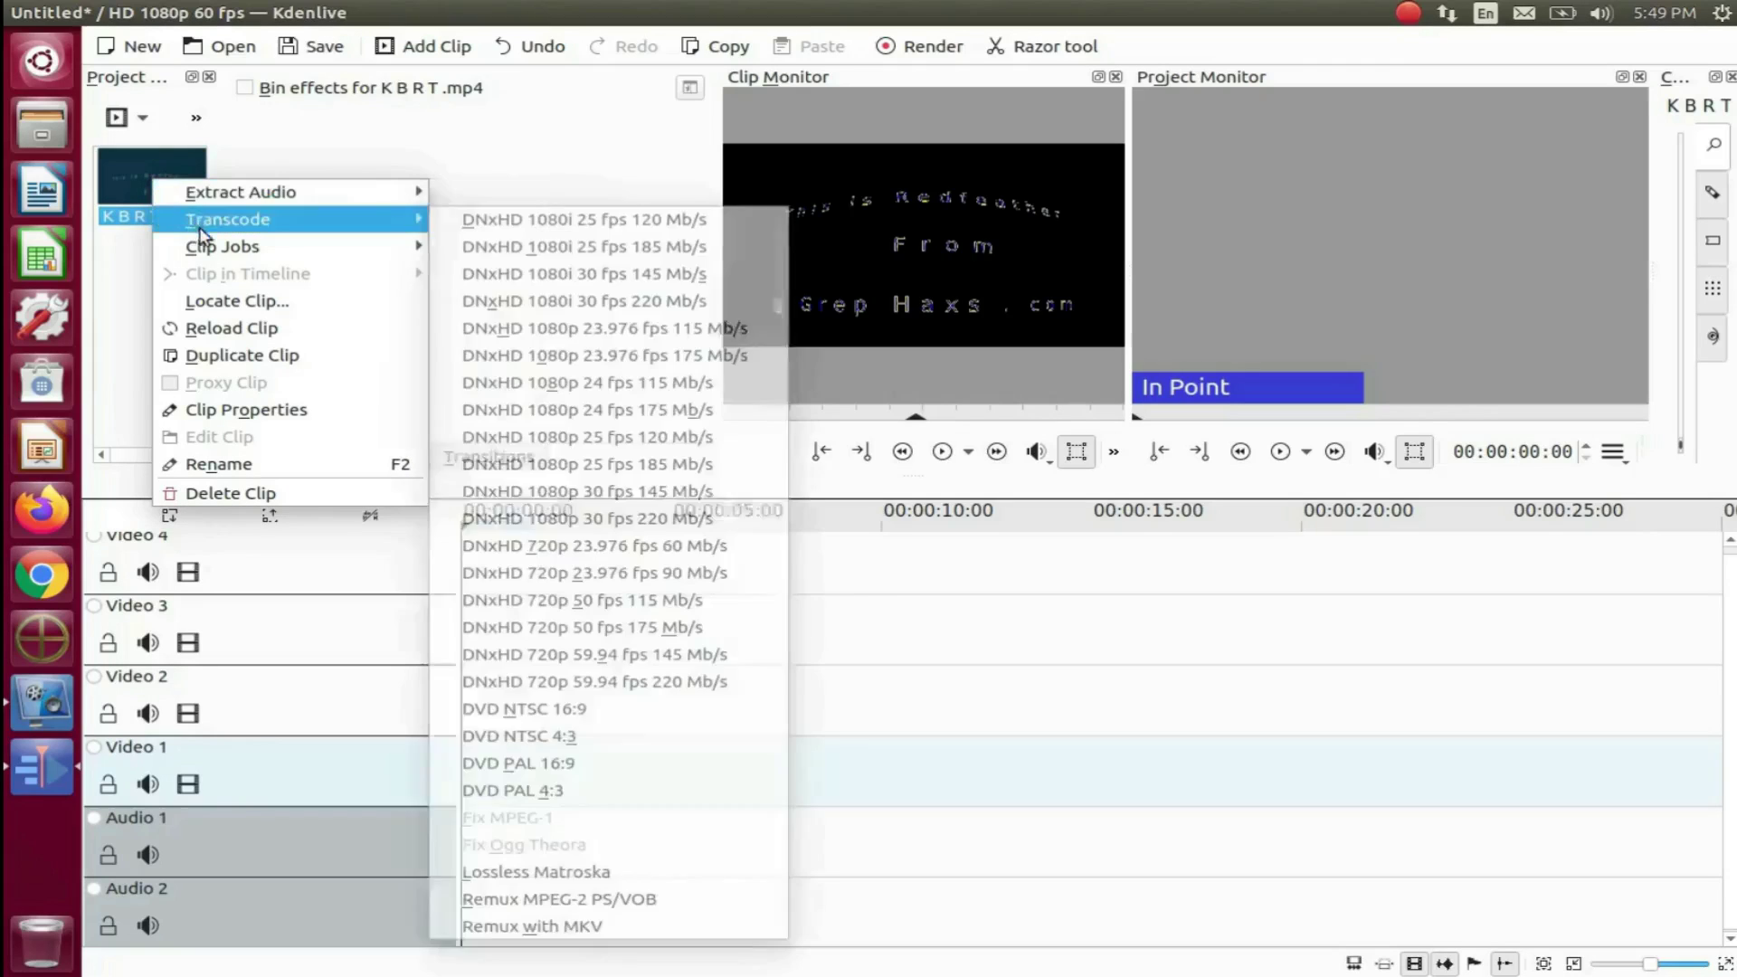
mouse_move(223, 245)
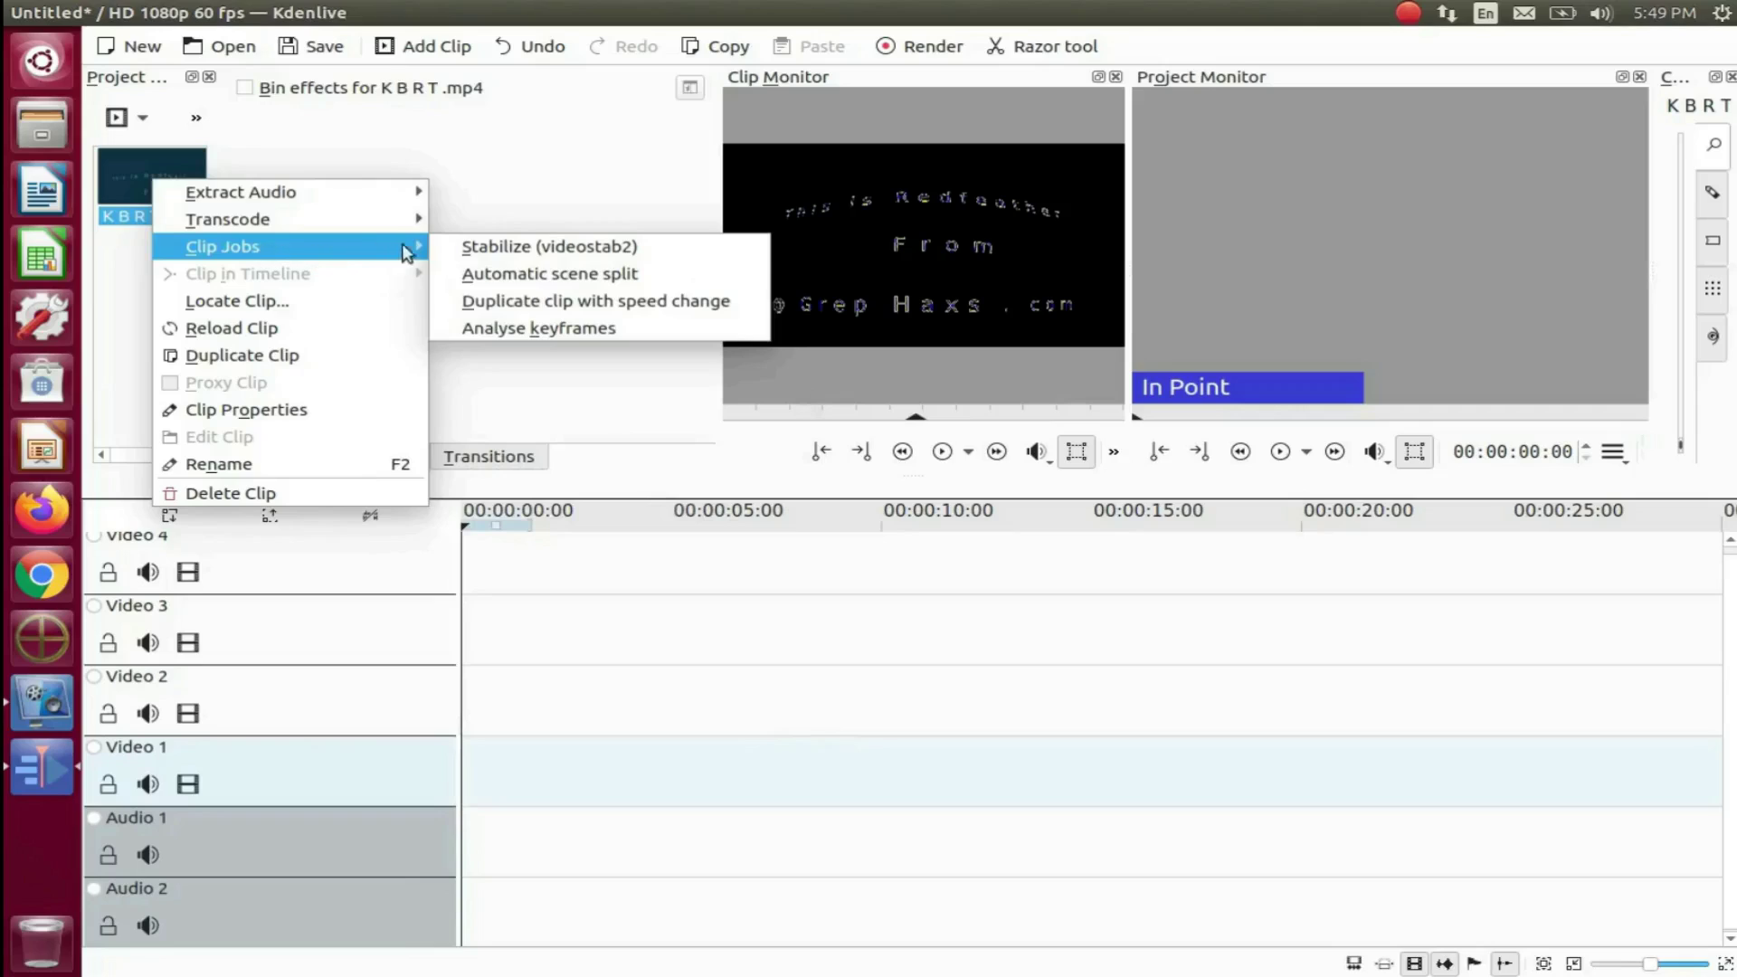
left_click(518, 302)
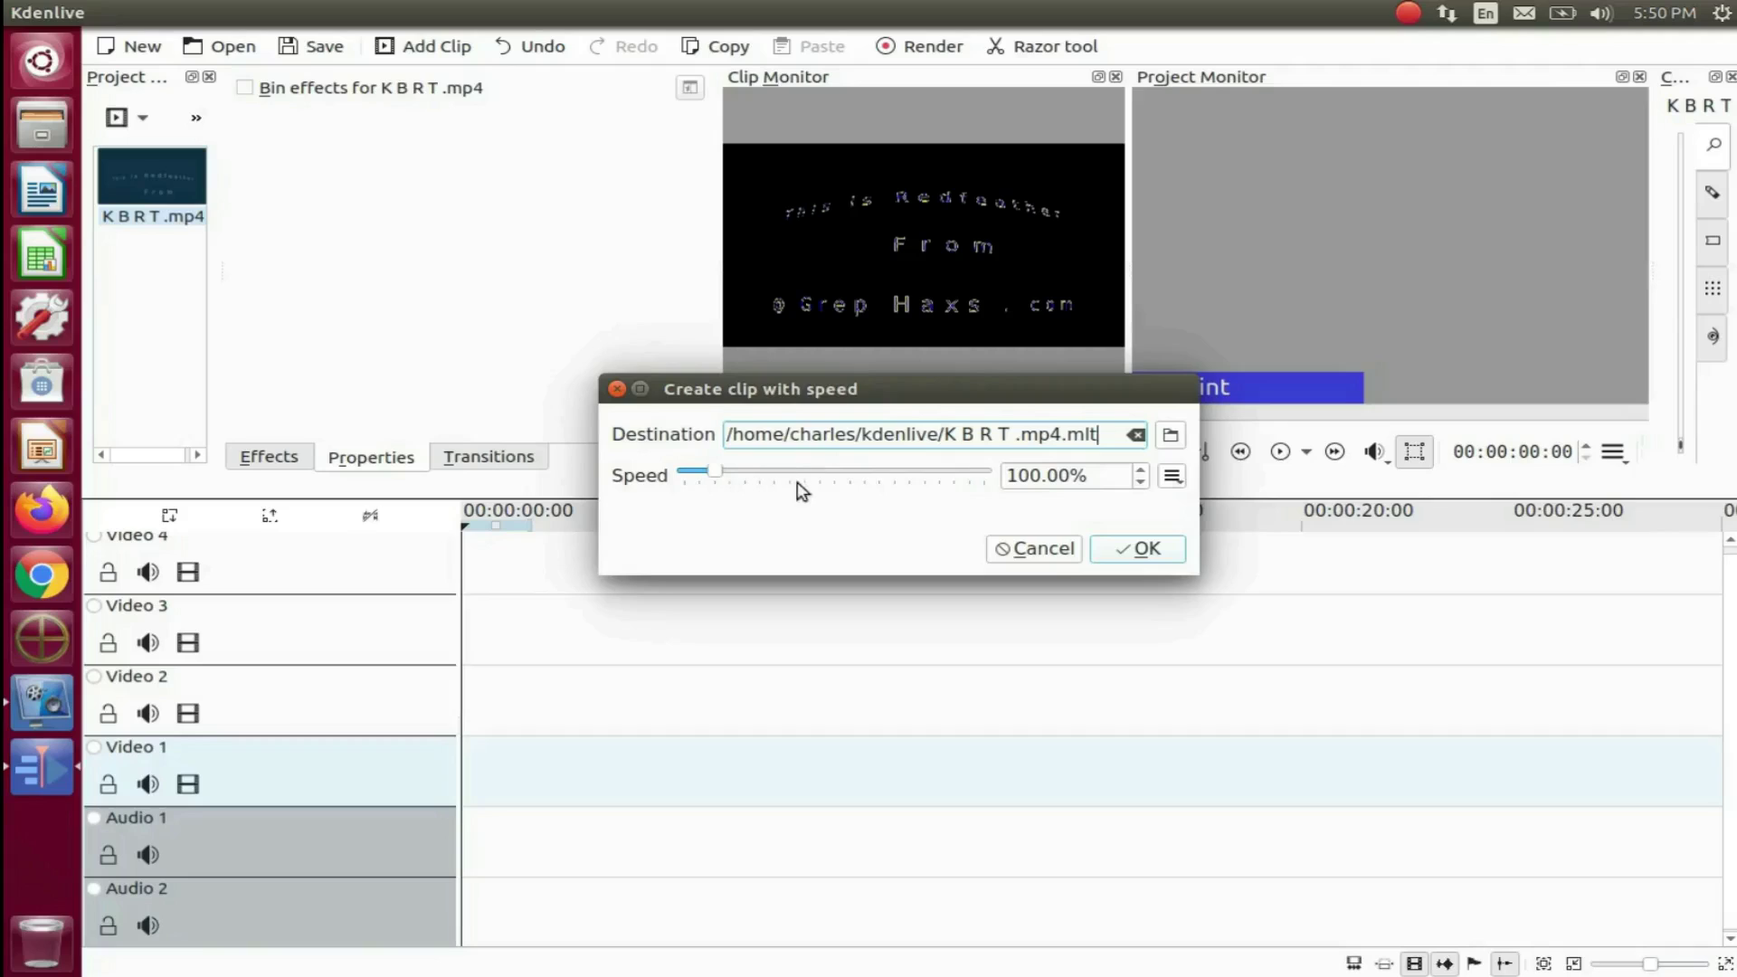
Step: Browse the preset speed choices, then cancel without creating the speed-changed duplicate
left_click(1173, 479)
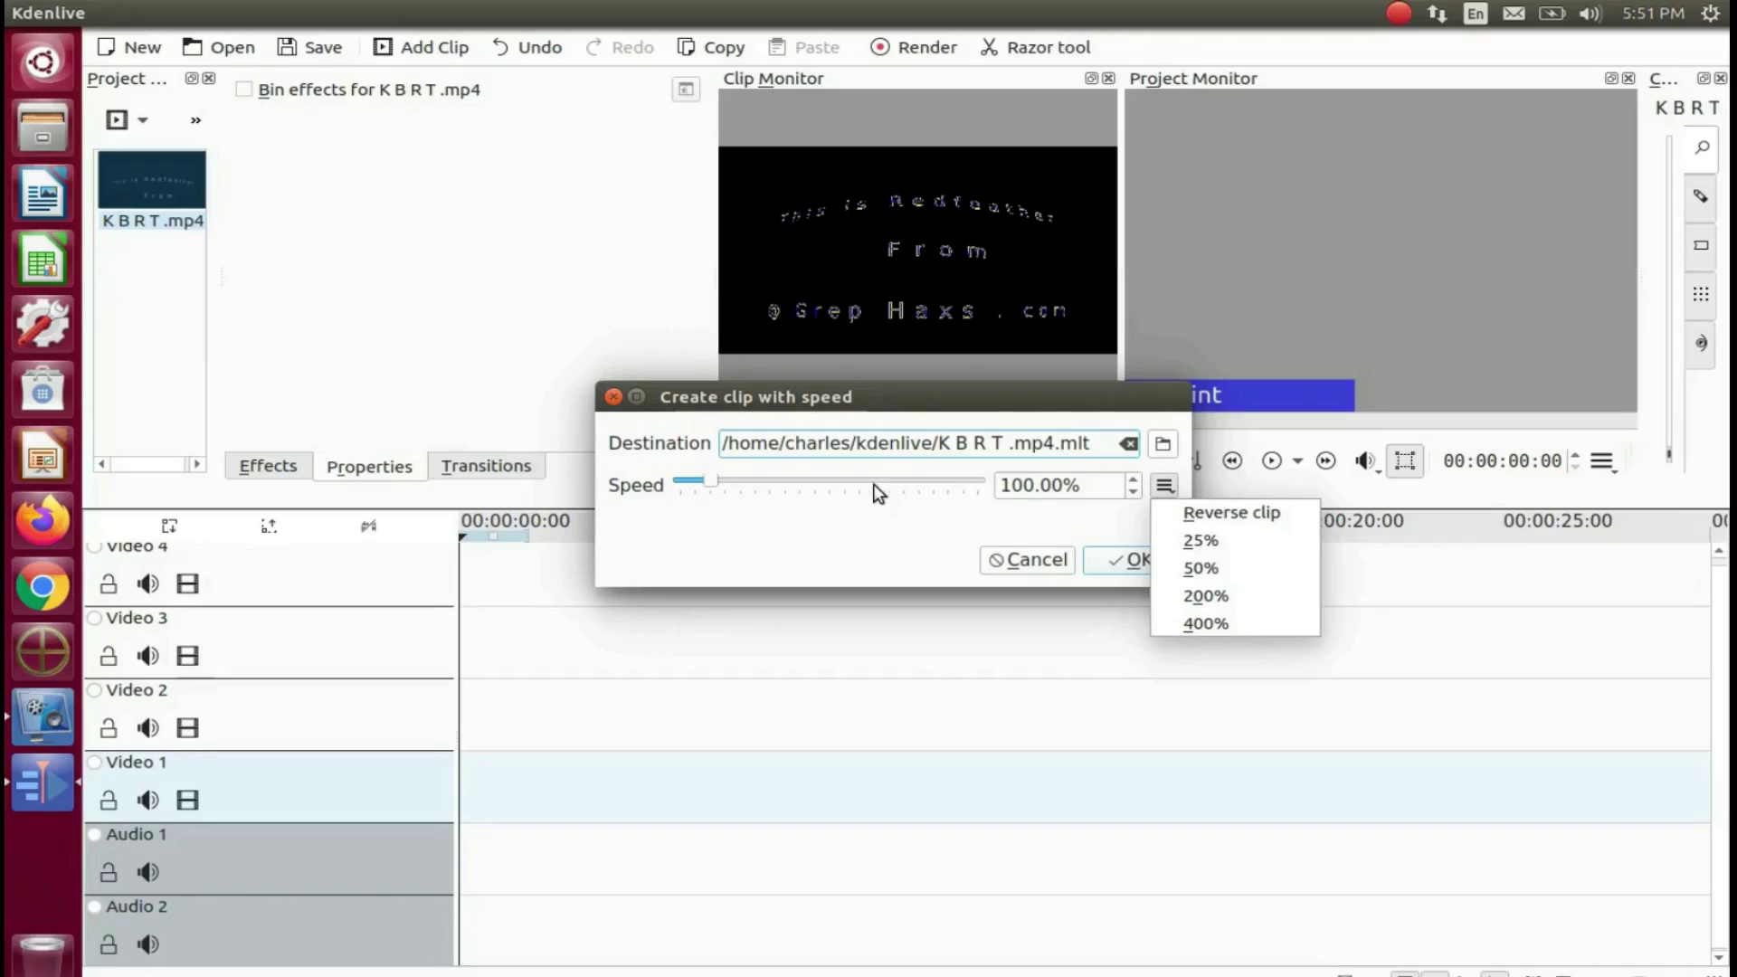
left_click(927, 542)
left_click(1005, 560)
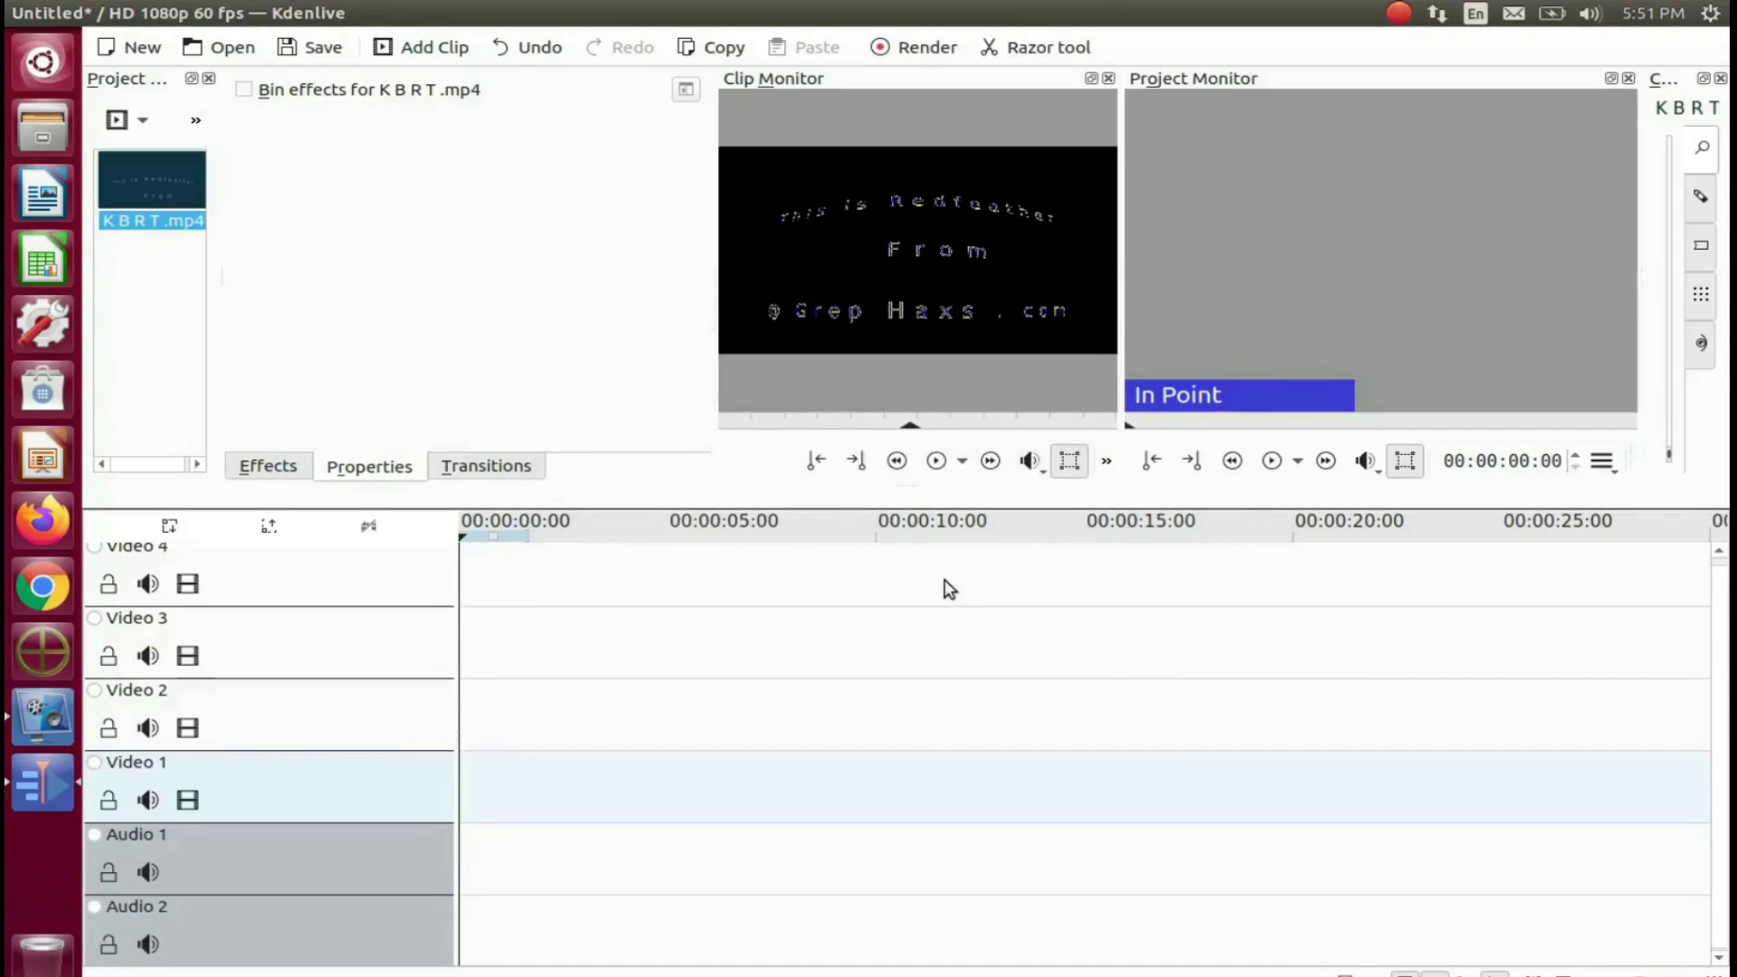